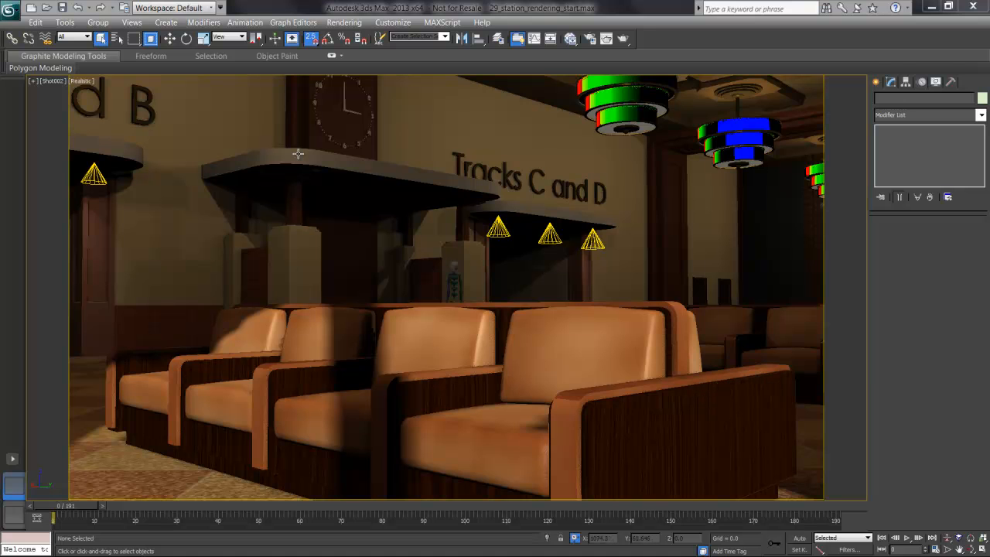
Choose ticket sign.max as the file to merge into the station scene.
{"action": "left_click", "coordinate": [11, 12]}
{"action": "mouse_move", "coordinate": [77, 186]}
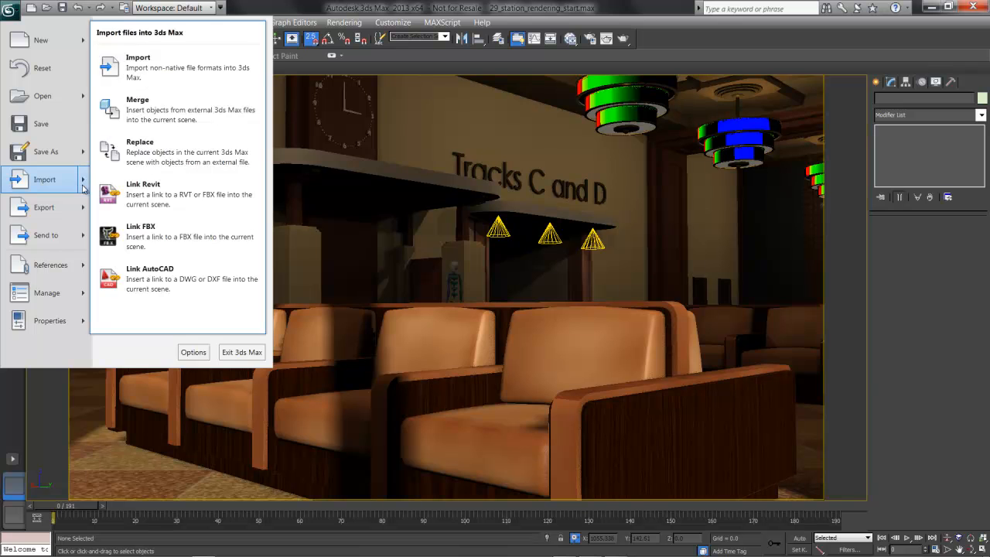
{"action": "left_click", "coordinate": [183, 103]}
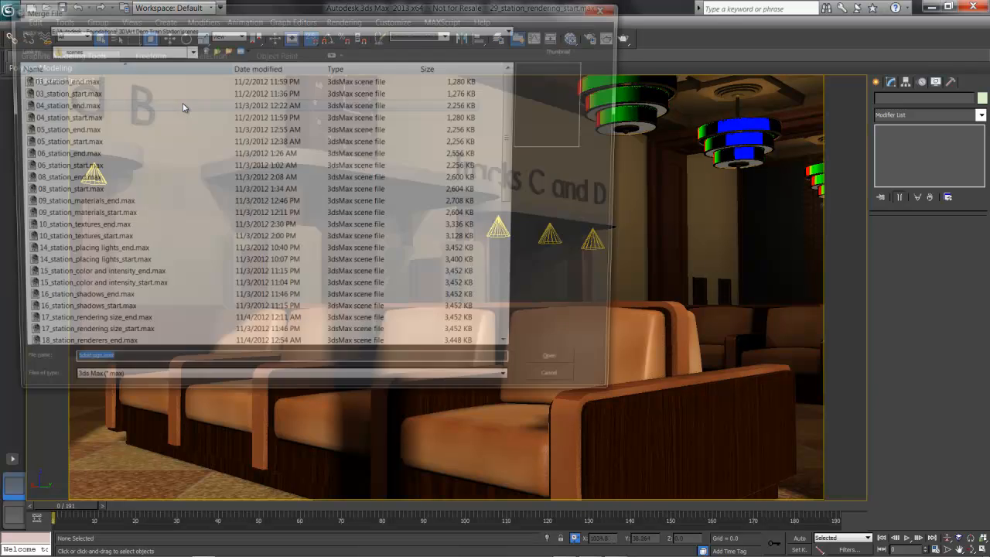
{"action": "left_click_drag", "start_coordinate": [516, 125], "coordinate": [503, 288]}
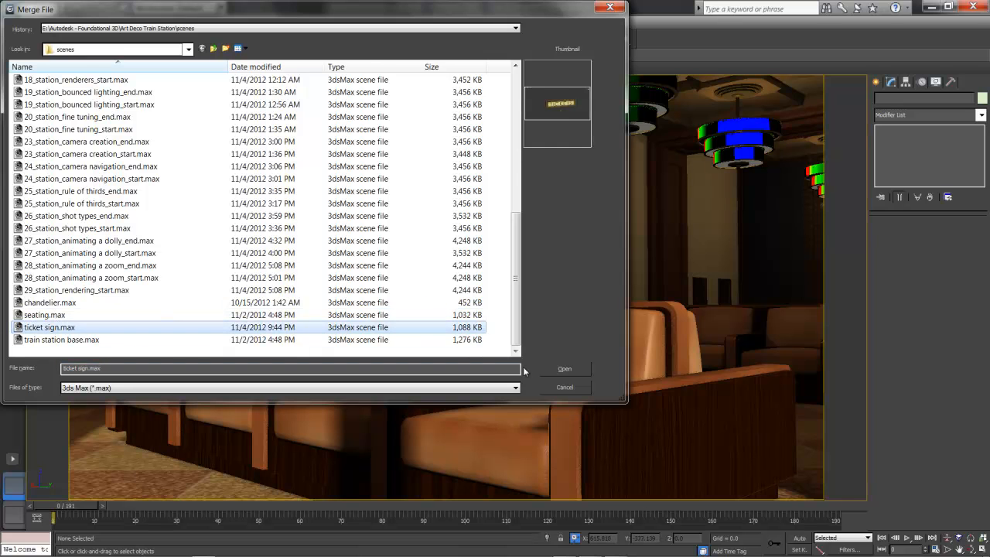
{"action": "left_click", "coordinate": [562, 369]}
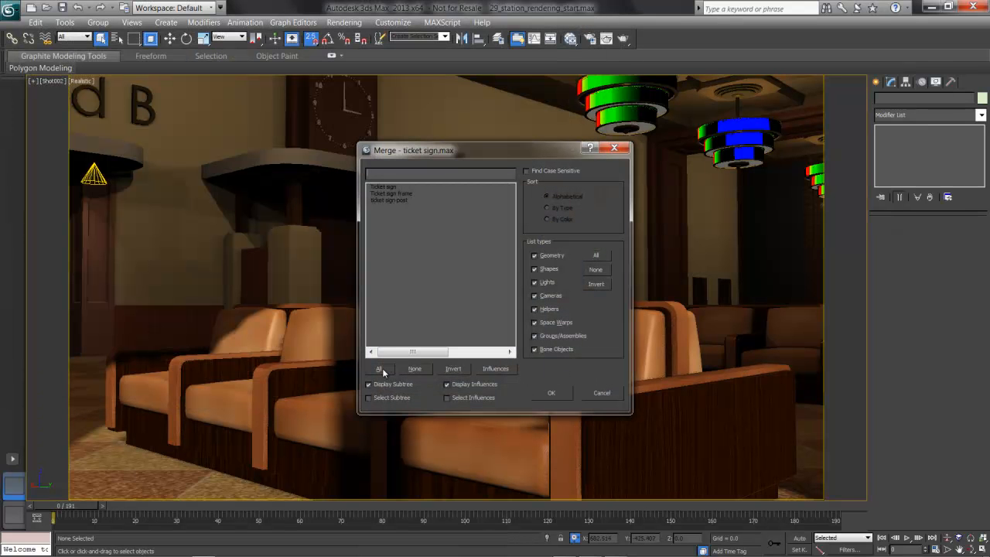
Merge all objects of the ticket sign file, keeping the scene material for the duplicate Bronze.
{"action": "left_click", "coordinate": [379, 368]}
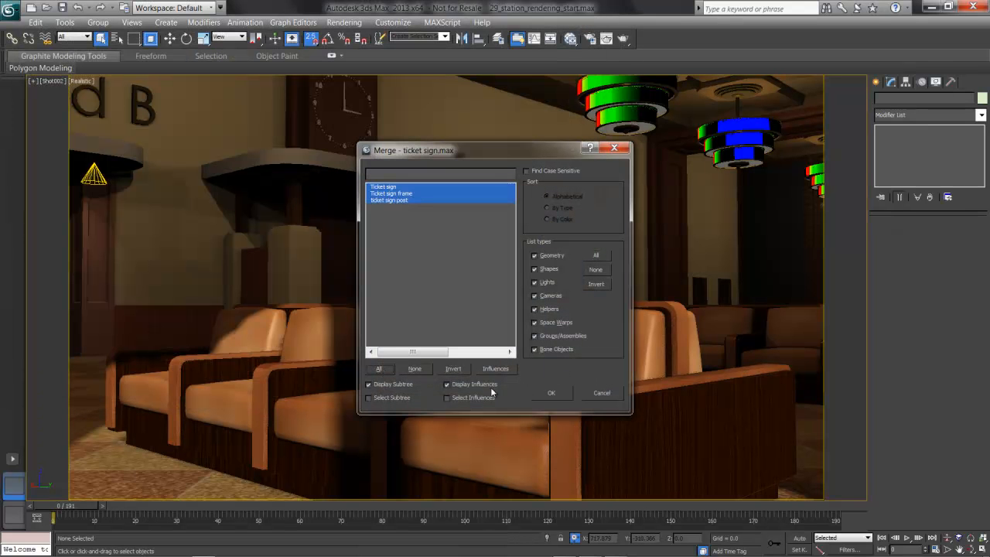
{"action": "left_click", "coordinate": [553, 391]}
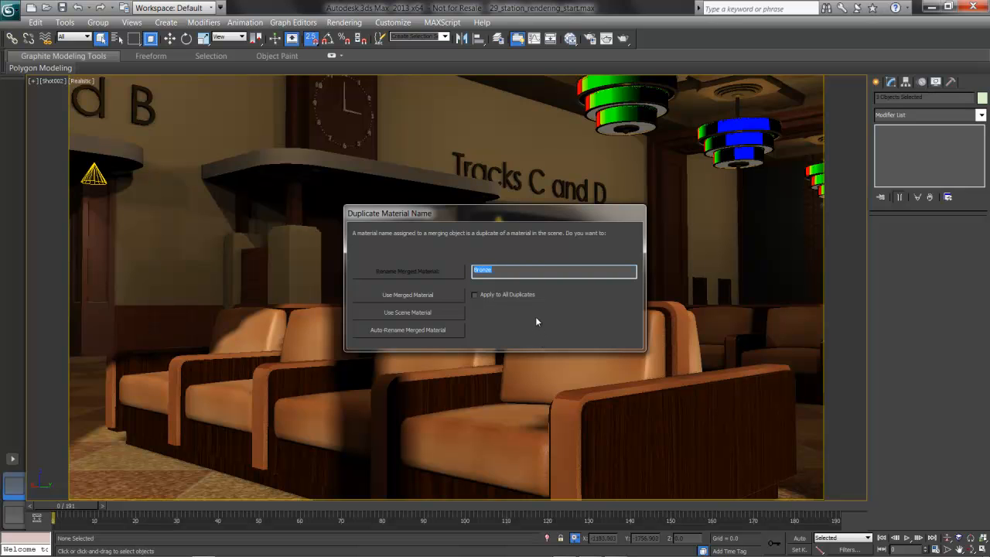
{"action": "left_click", "coordinate": [428, 313]}
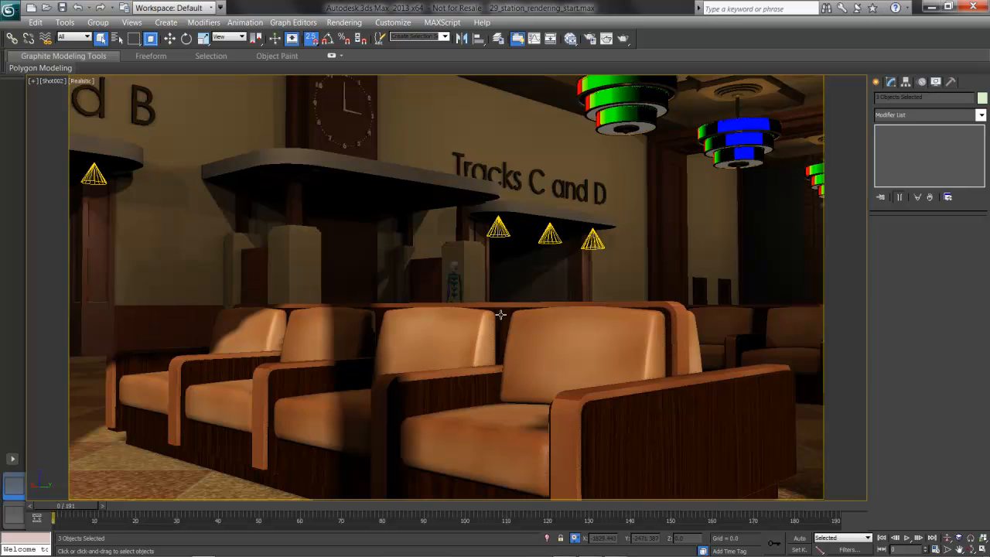
In a wireframe top view, move the merged ticket sign from the window wall down to the ticket booth canopy.
{"action": "key", "text": "t"}
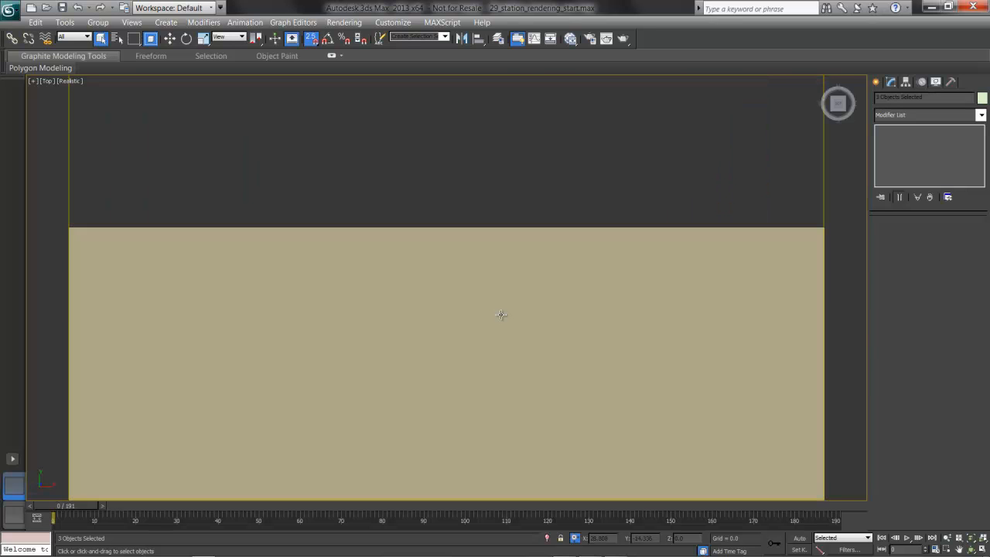
{"action": "key", "text": "F3"}
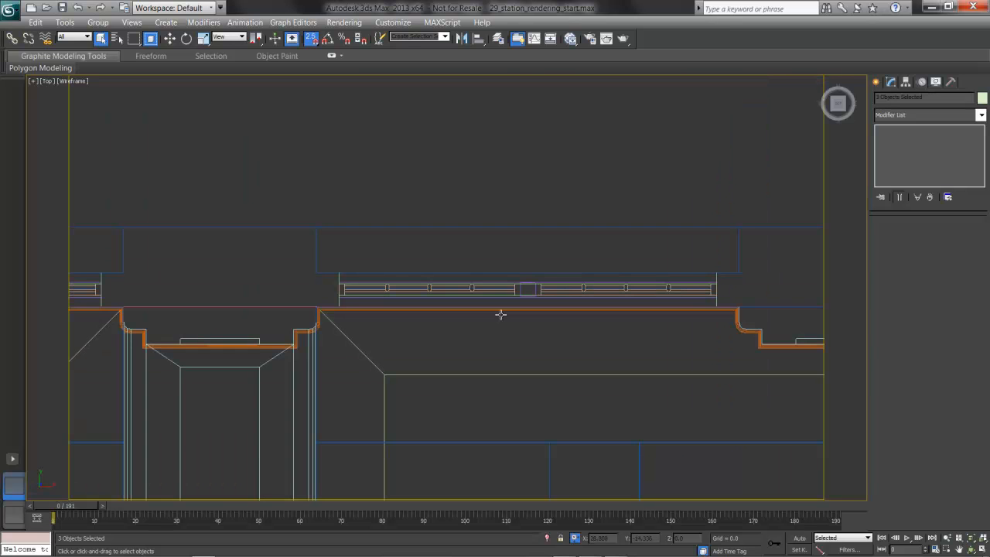
{"action": "scroll", "coordinate": [501, 320], "scroll_direction": "down", "scroll_amount": 8}
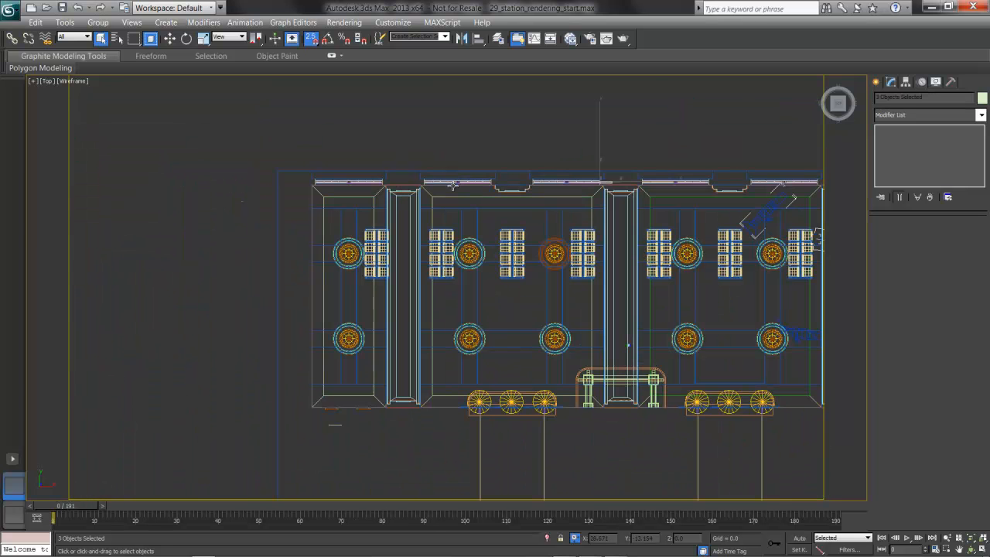
{"action": "key", "text": "w"}
{"action": "key", "text": "space"}
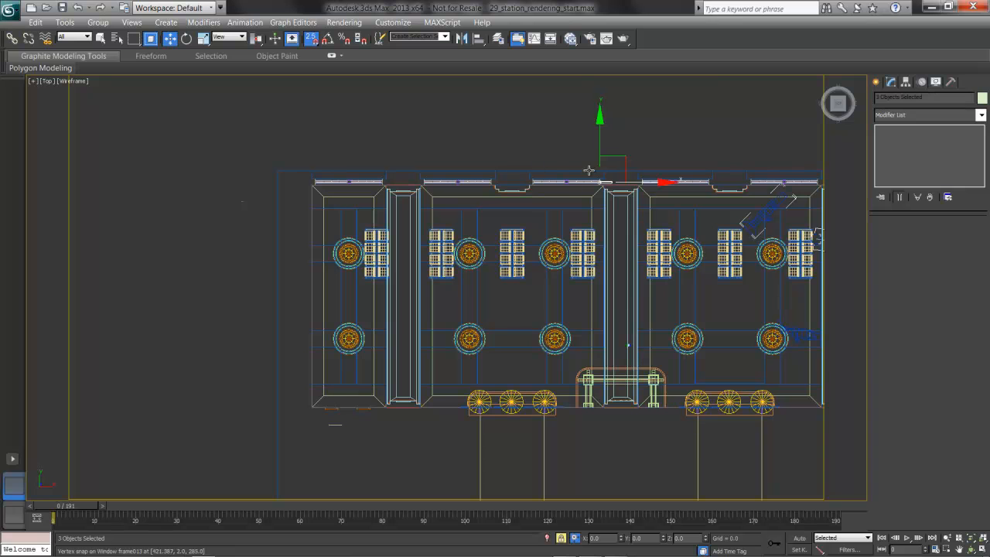
{"action": "left_click_drag", "start_coordinate": [623, 163], "coordinate": [627, 390]}
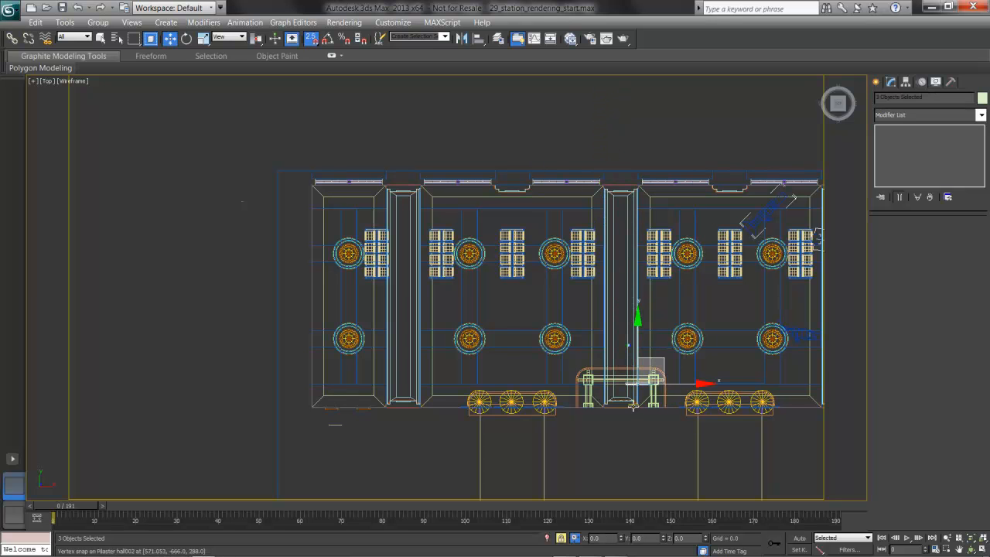
In the front view, raise the ticket sign from near floor level to above the booth canopy.
{"action": "key", "text": "f"}
{"action": "key", "text": "z"}
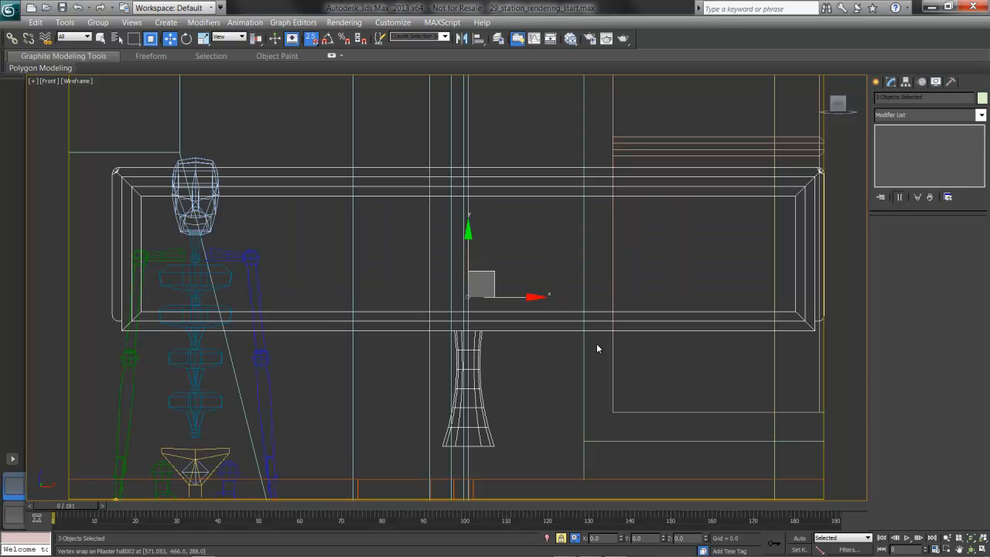
{"action": "scroll", "coordinate": [573, 334], "scroll_direction": "down", "scroll_amount": 2}
{"action": "scroll", "coordinate": [573, 334], "scroll_direction": "down", "scroll_amount": 5}
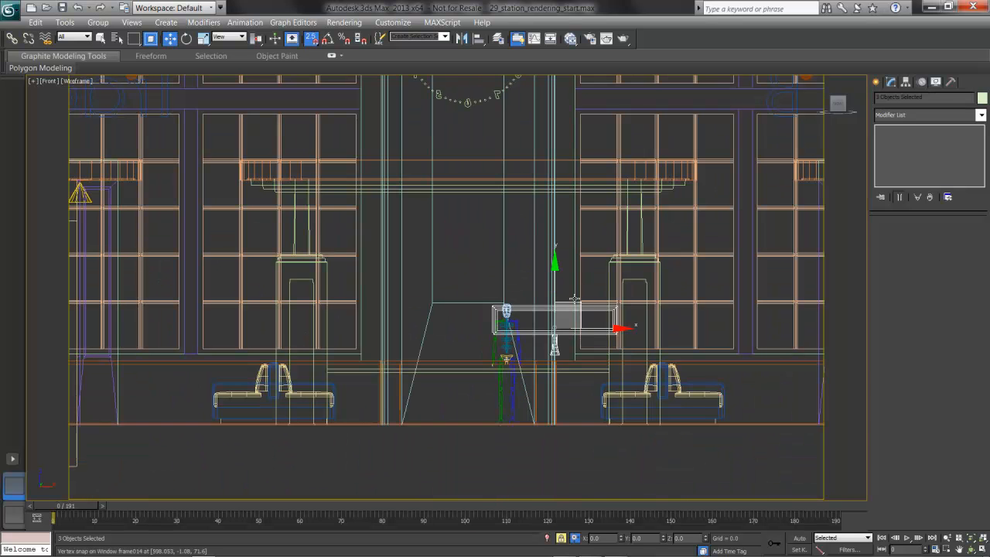
{"action": "left_click_drag", "start_coordinate": [546, 279], "coordinate": [547, 81]}
Snap the base of the sign post onto the canopy's top edge, and shift the sign inward along X.
{"action": "middle_click_drag", "start_coordinate": [544, 192], "coordinate": [494, 257]}
{"action": "scroll", "coordinate": [493, 257], "scroll_direction": "up", "scroll_amount": 3}
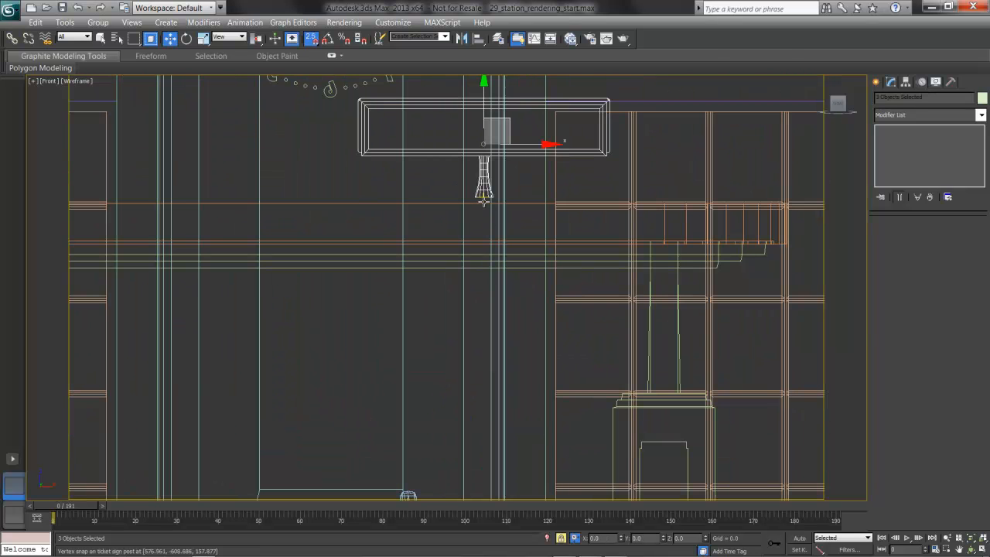
{"action": "left_click_drag", "start_coordinate": [483, 197], "coordinate": [661, 205]}
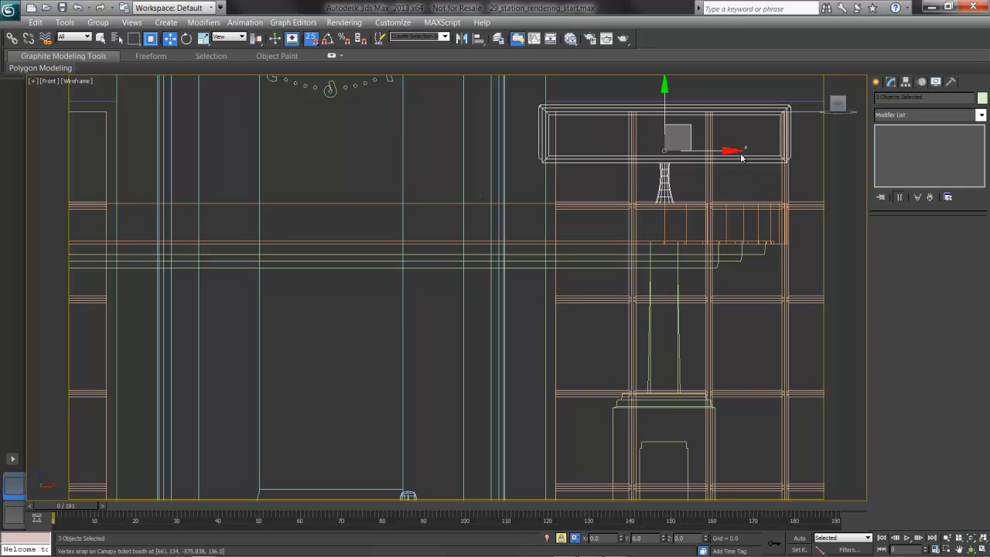
{"action": "left_click_drag", "start_coordinate": [734, 151], "coordinate": [663, 150]}
In the top view, move the ticket sign along Y without snapping to line it up with the canopy's cross beam.
{"action": "key", "text": "t"}
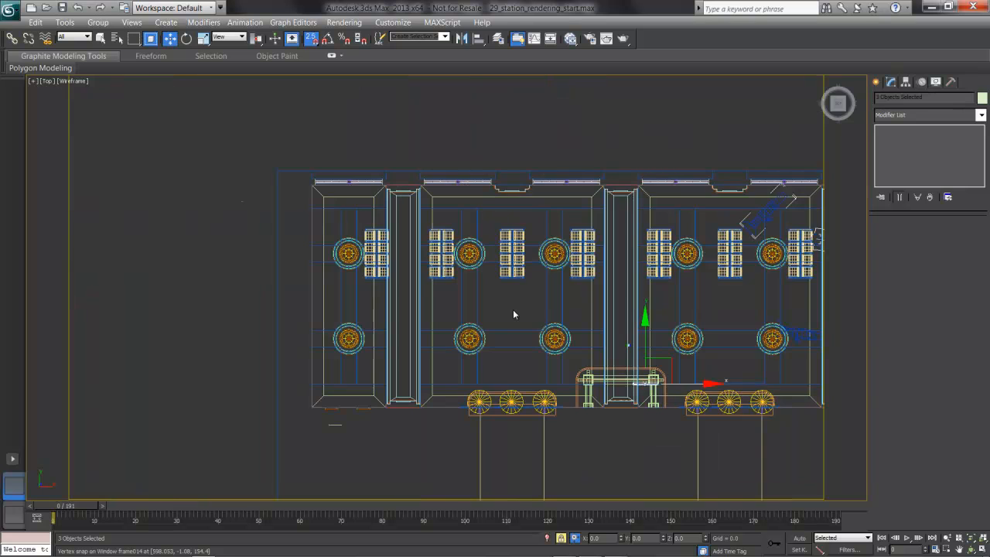
{"action": "middle_click_drag", "start_coordinate": [512, 314], "coordinate": [483, 255]}
{"action": "scroll", "coordinate": [587, 316], "scroll_direction": "up", "scroll_amount": 8}
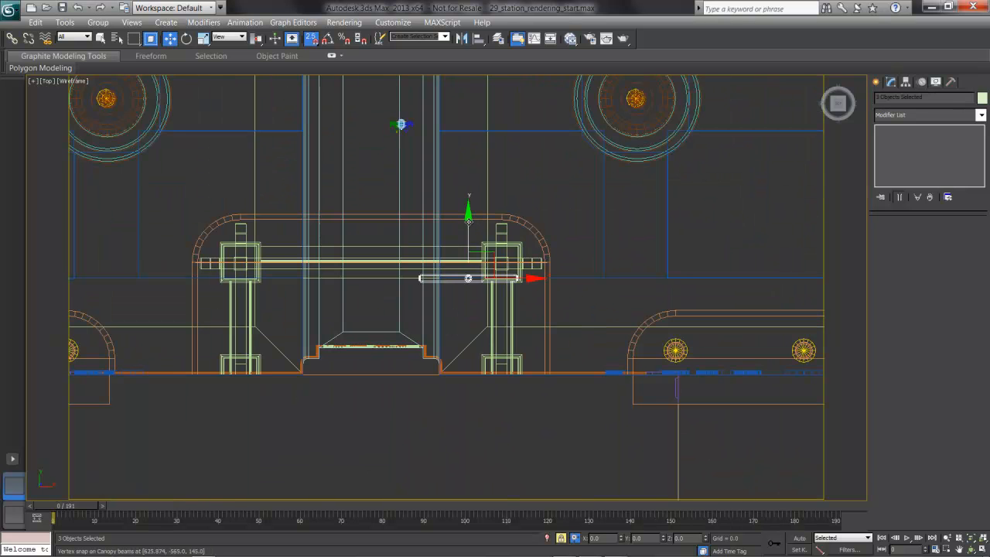
{"action": "left_click_drag", "start_coordinate": [468, 220], "coordinate": [472, 205]}
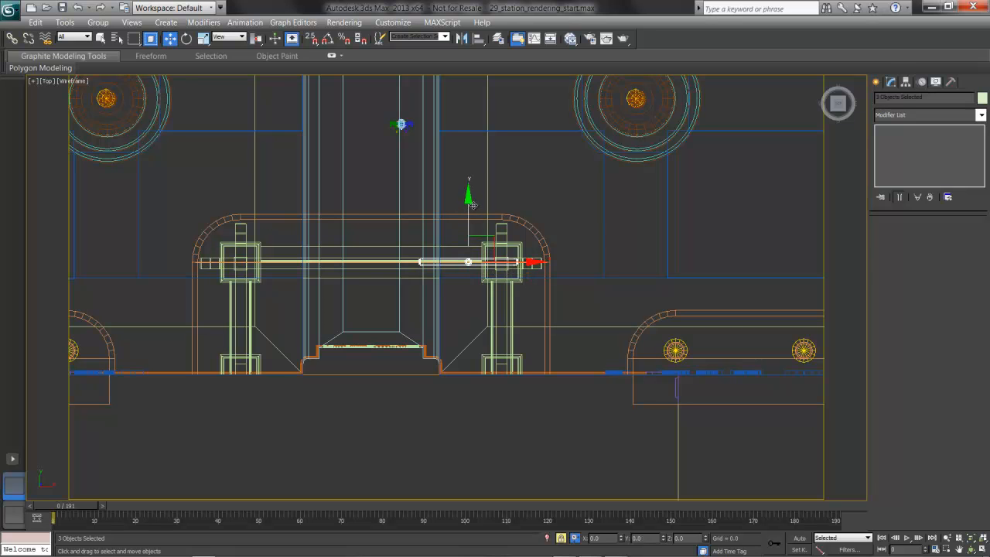
Check the sign's placement through the Shot002 camera in realistic shading, with the sign deselected.
{"action": "key", "text": "c"}
{"action": "double_click", "coordinate": [437, 197]}
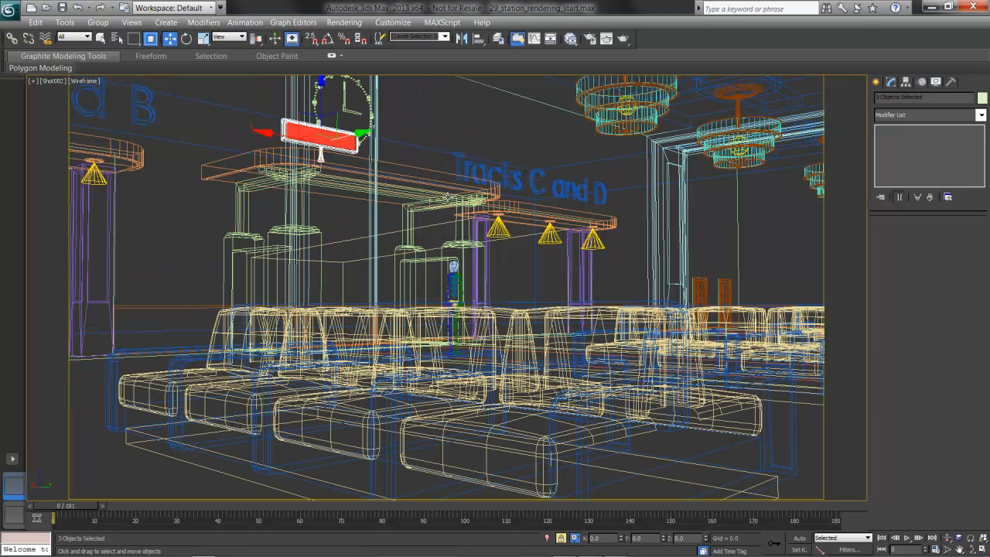
{"action": "key", "text": "F3"}
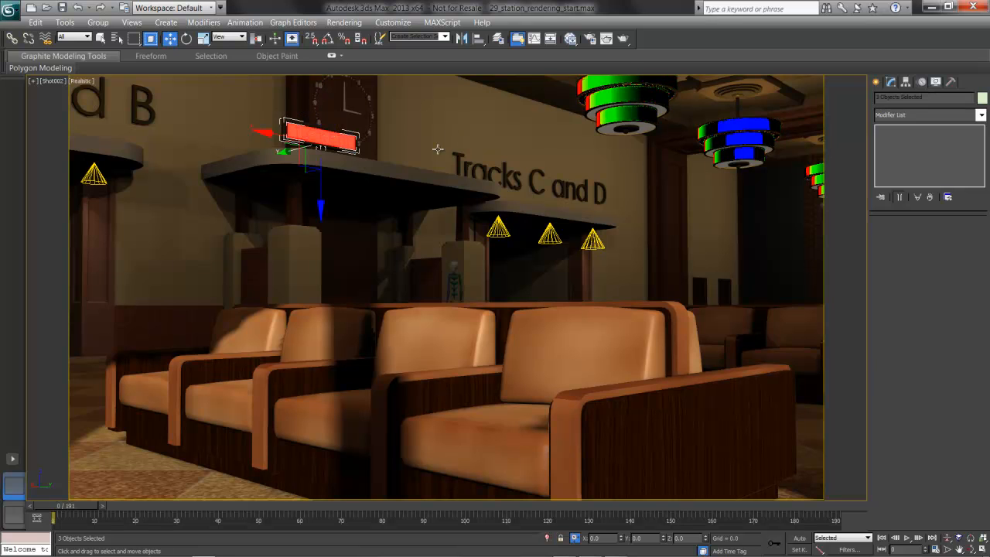
{"action": "left_click", "coordinate": [437, 149]}
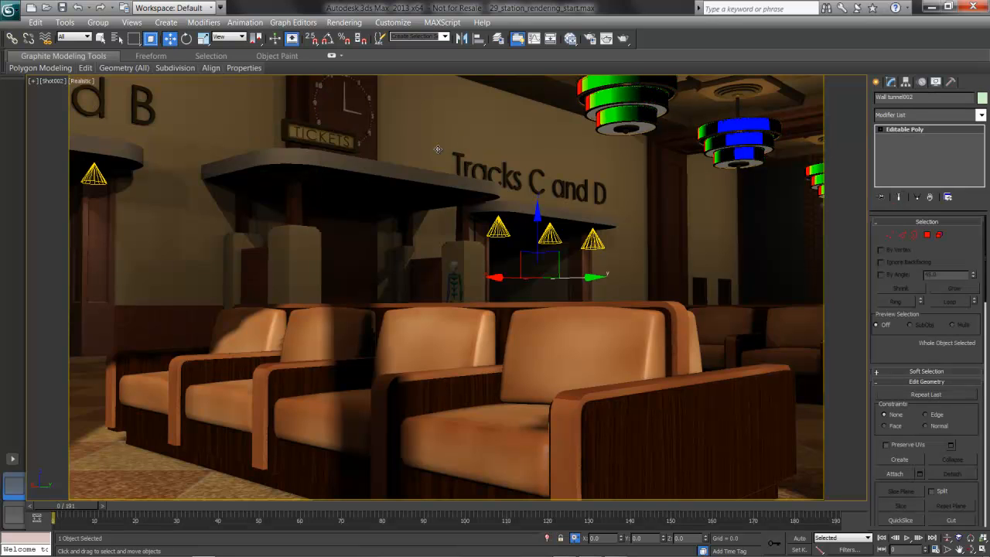
Isolate the ticket sign and its frame from the rest of the scene.
{"action": "left_click", "coordinate": [334, 137]}
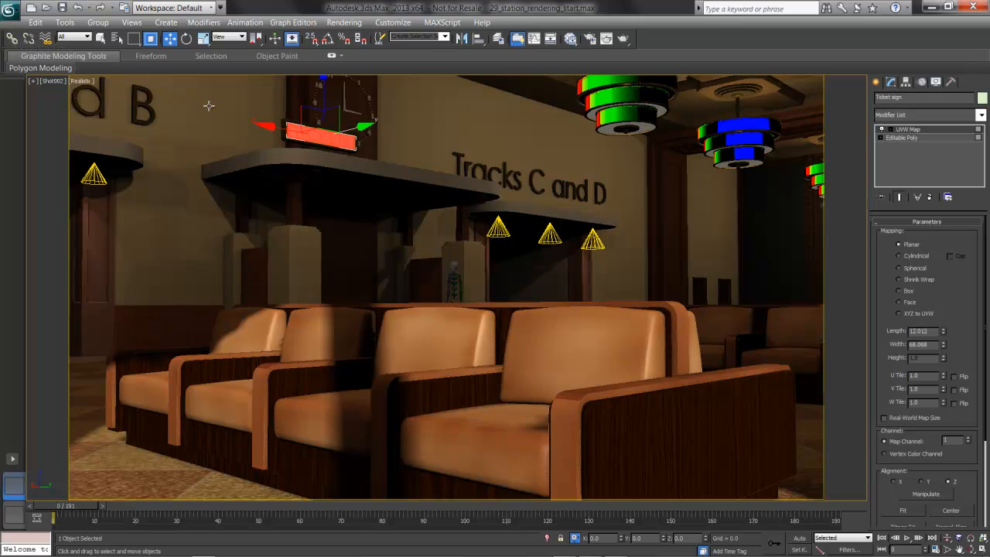
{"action": "left_click", "coordinate": [282, 137], "text": "ctrl"}
{"action": "right_click", "coordinate": [282, 137]}
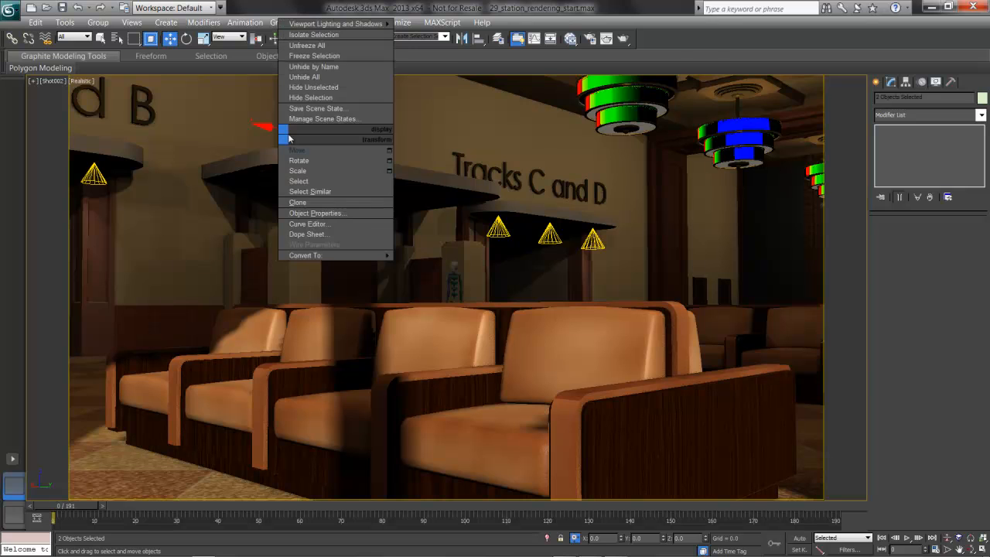
{"action": "left_click", "coordinate": [317, 34]}
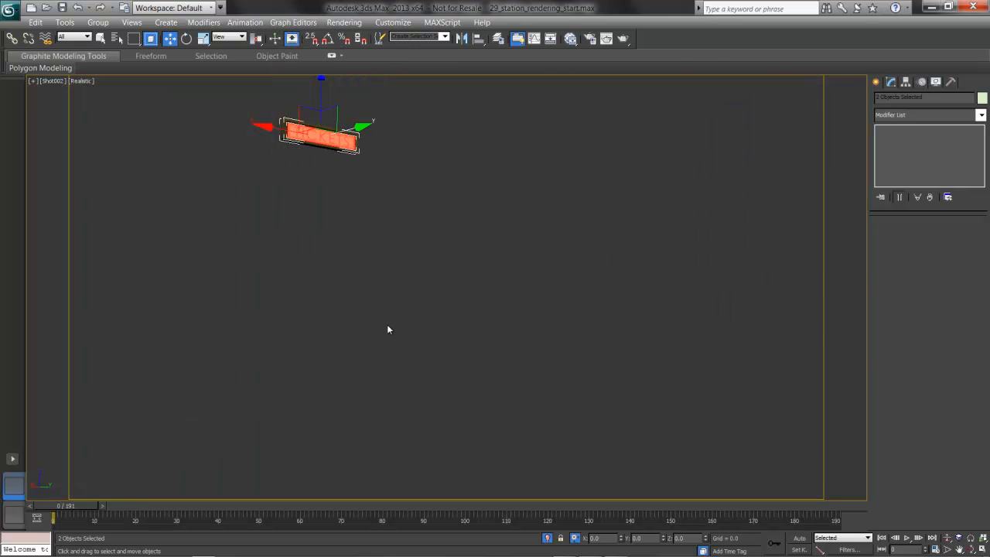
Link the TICKETS sign panel to the surrounding frame as its parent.
{"action": "key", "text": "t"}
{"action": "key", "text": "z"}
{"action": "middle_click_drag", "start_coordinate": [446, 350], "coordinate": [319, 285], "text": "alt"}
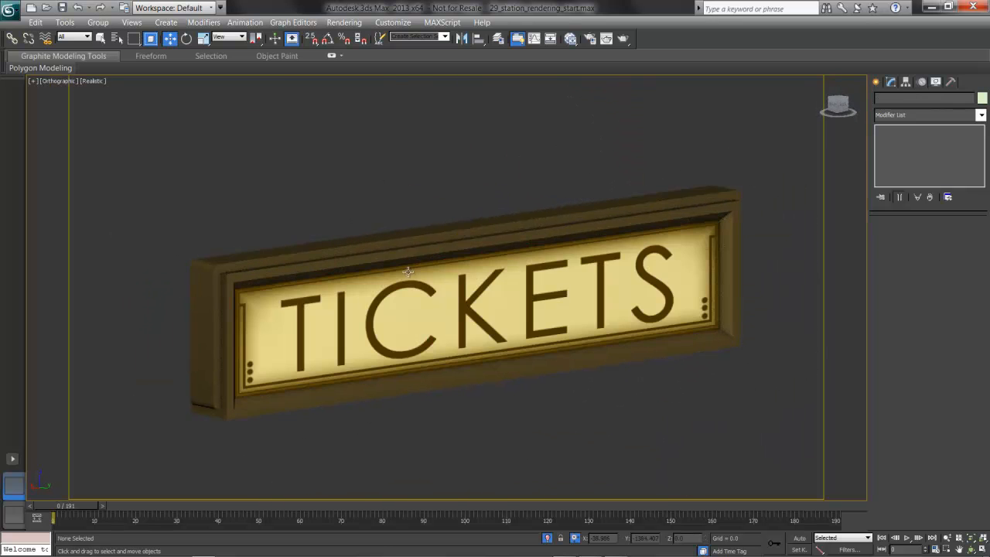
{"action": "left_click", "coordinate": [406, 278]}
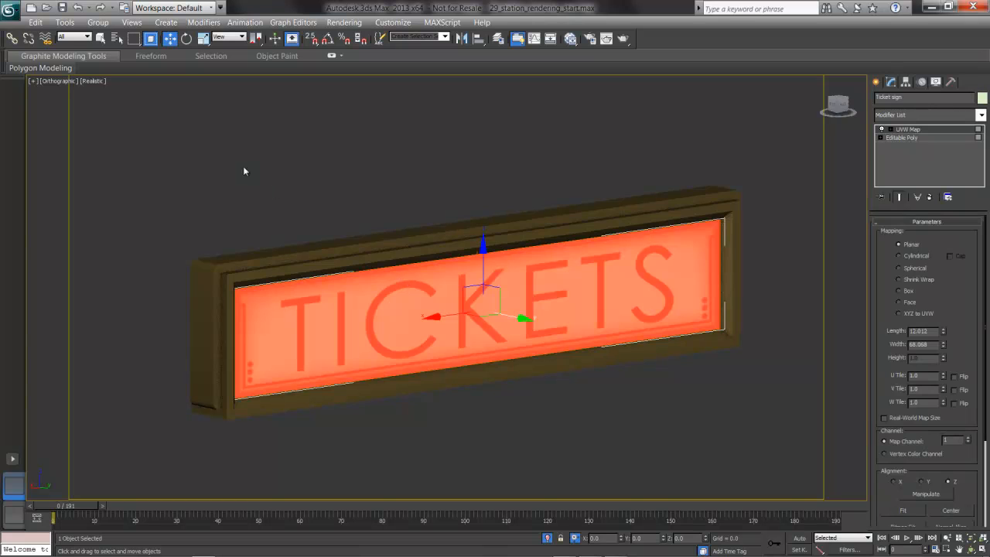
{"action": "left_click", "coordinate": [13, 39]}
{"action": "left_click_drag", "start_coordinate": [376, 327], "coordinate": [302, 255]}
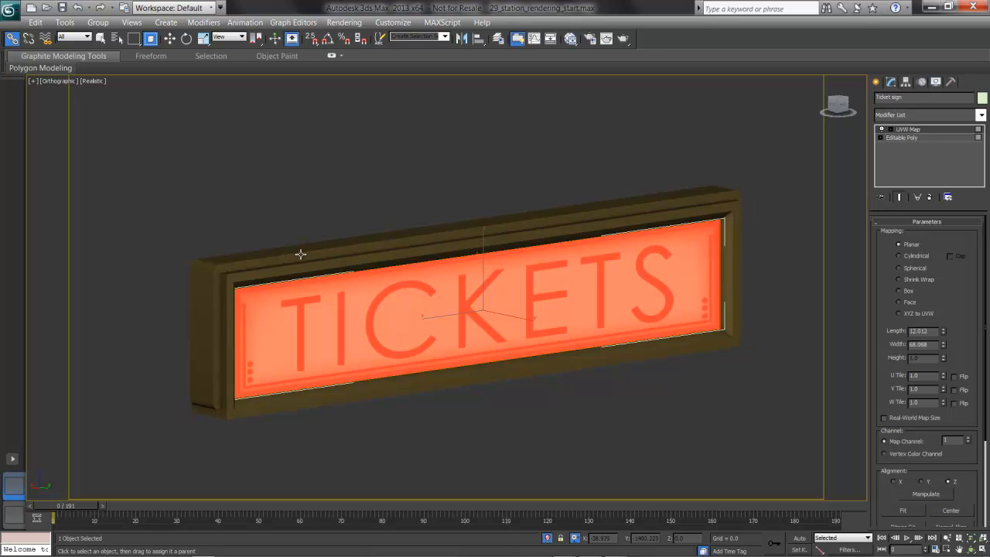
Test the link by moving the ticket sign frame upward, and undo the move.
{"action": "right_click", "coordinate": [392, 199]}
{"action": "left_click", "coordinate": [405, 214]}
{"action": "left_click", "coordinate": [384, 182]}
{"action": "left_click", "coordinate": [363, 241]}
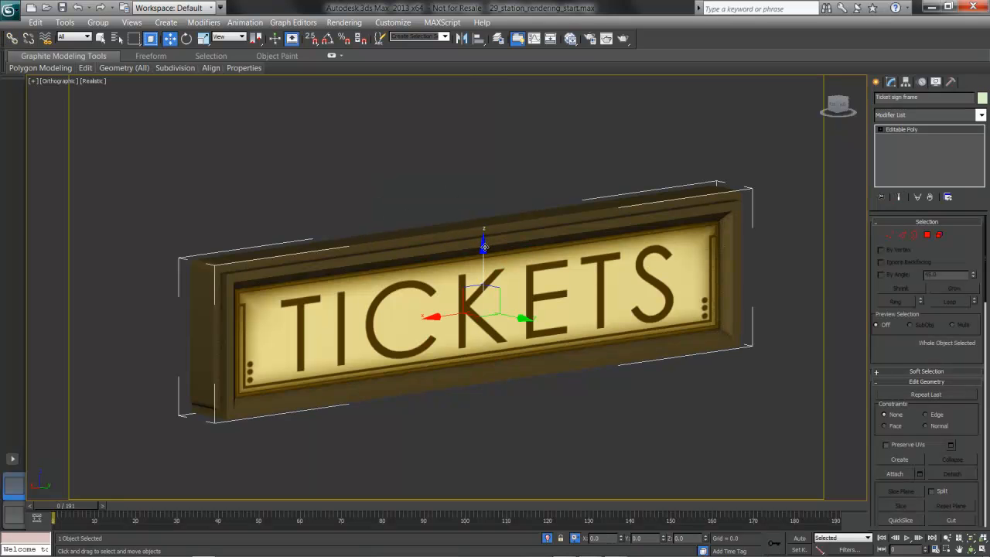
{"action": "left_click_drag", "start_coordinate": [484, 244], "coordinate": [486, 198]}
{"action": "key", "text": "ctrl+z"}
With Auto Key and angle snap on, keyframe a 360-degree Z rotation of the sign frame at frame 96, and switch Auto Key off.
{"action": "key", "text": "n"}
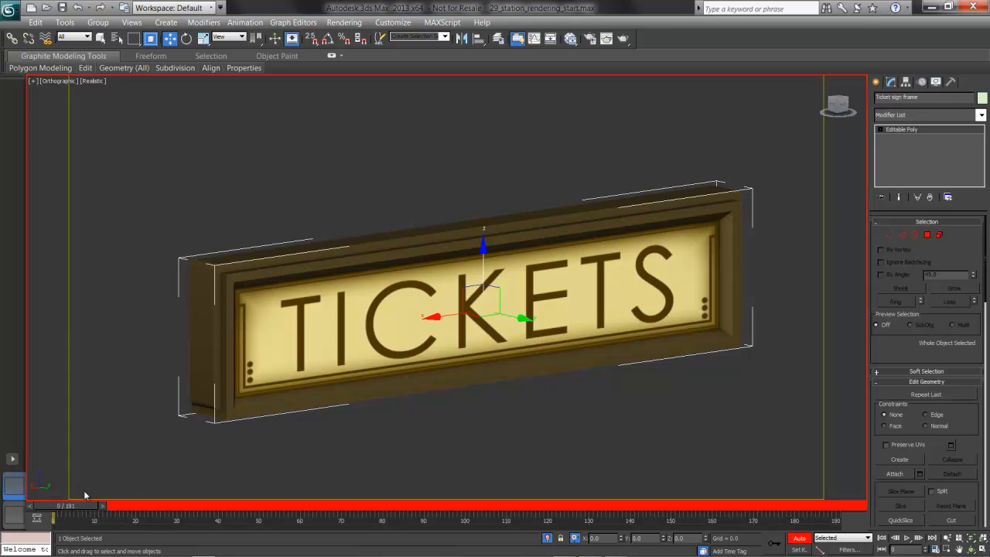
{"action": "left_click_drag", "start_coordinate": [71, 508], "coordinate": [454, 541]}
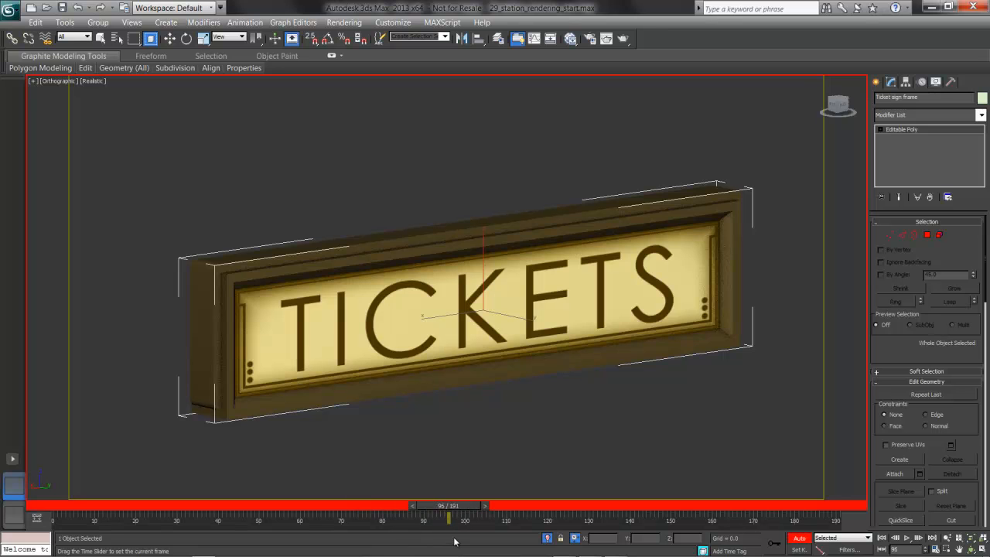
{"action": "key", "text": "e"}
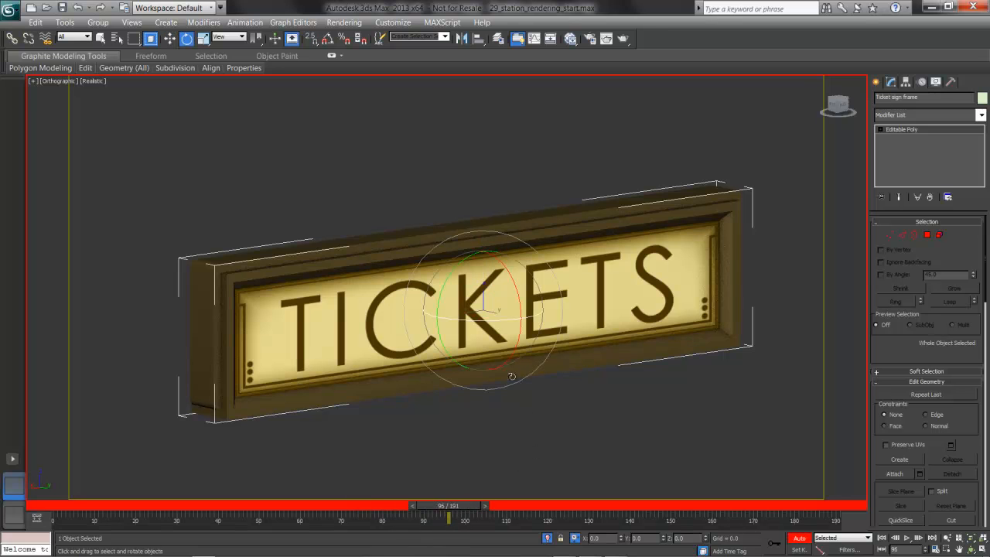
{"action": "key", "text": "a"}
{"action": "left_click_drag", "start_coordinate": [463, 320], "coordinate": [648, 315]}
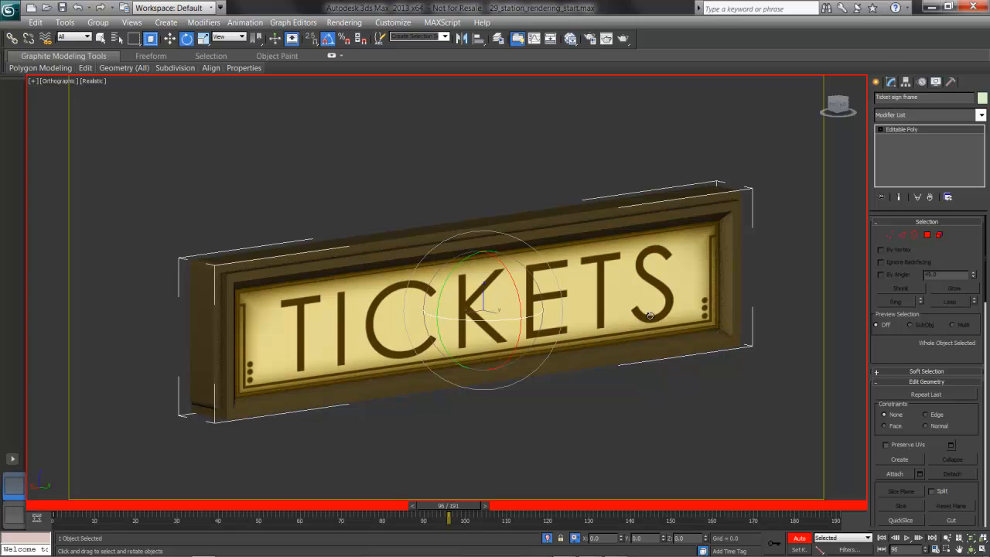
{"action": "left_click", "coordinate": [799, 537]}
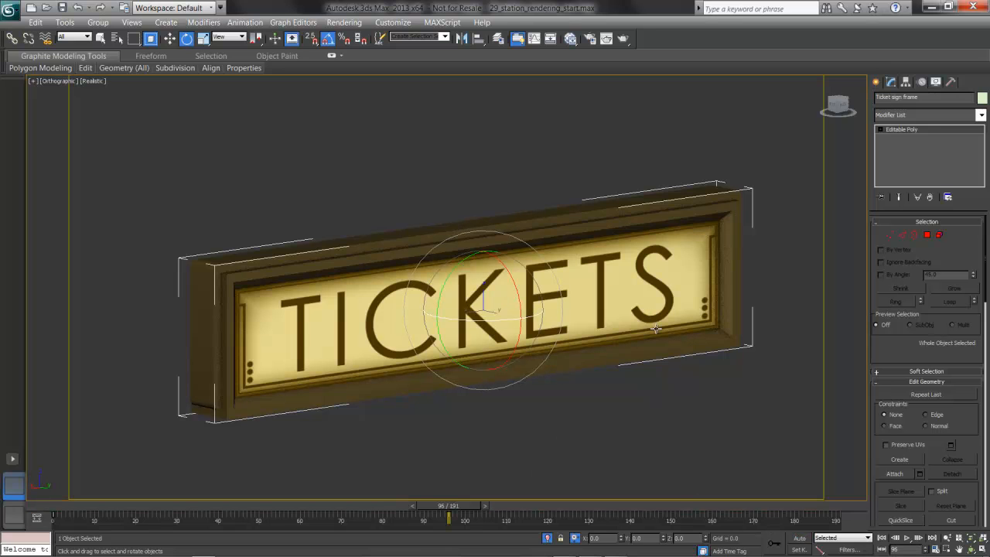
Set the sign frame's rotation curves to the Loop out-of-range type in the curve editor, and close the editor.
{"action": "left_click", "coordinate": [35, 517]}
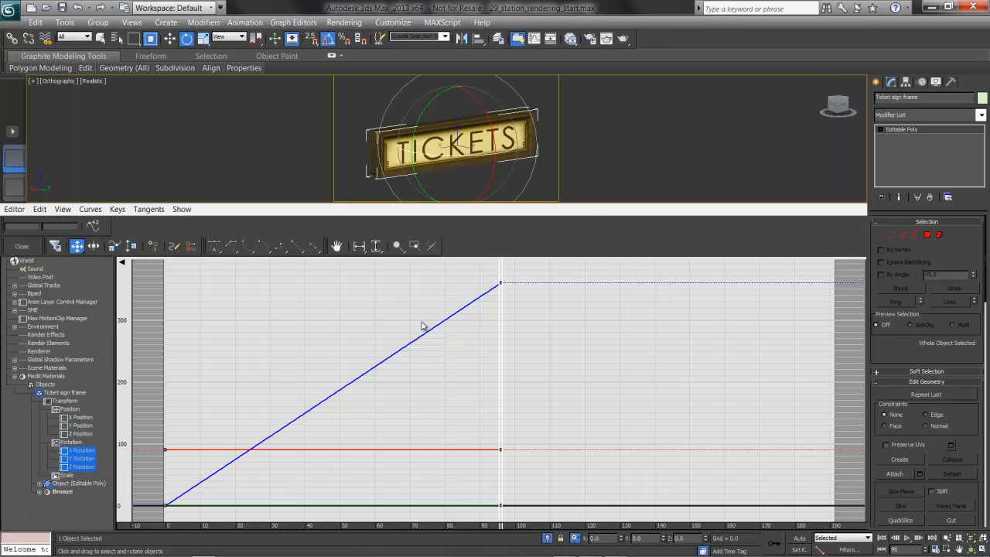
{"action": "left_click_drag", "start_coordinate": [488, 265], "coordinate": [535, 315]}
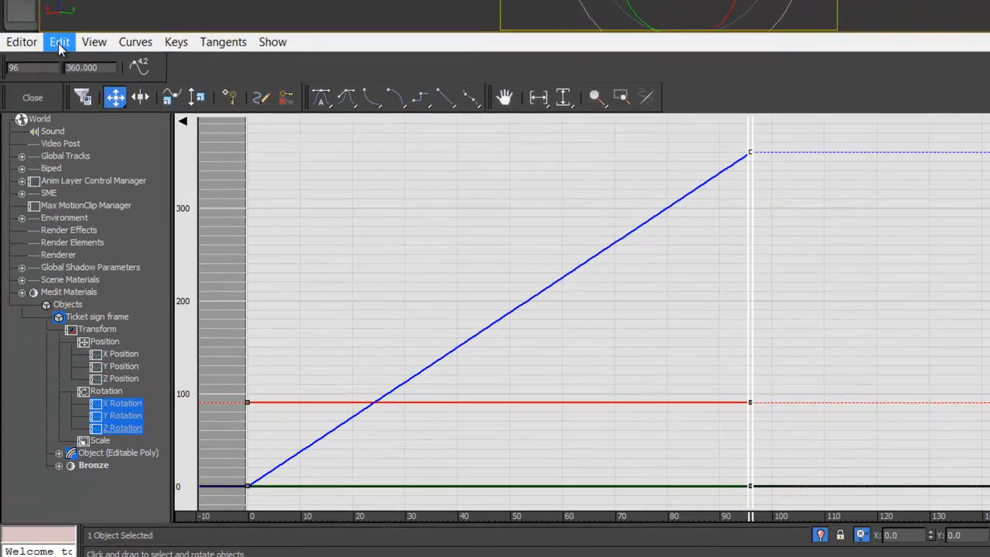
{"action": "left_click", "coordinate": [59, 42]}
{"action": "mouse_move", "coordinate": [147, 137]}
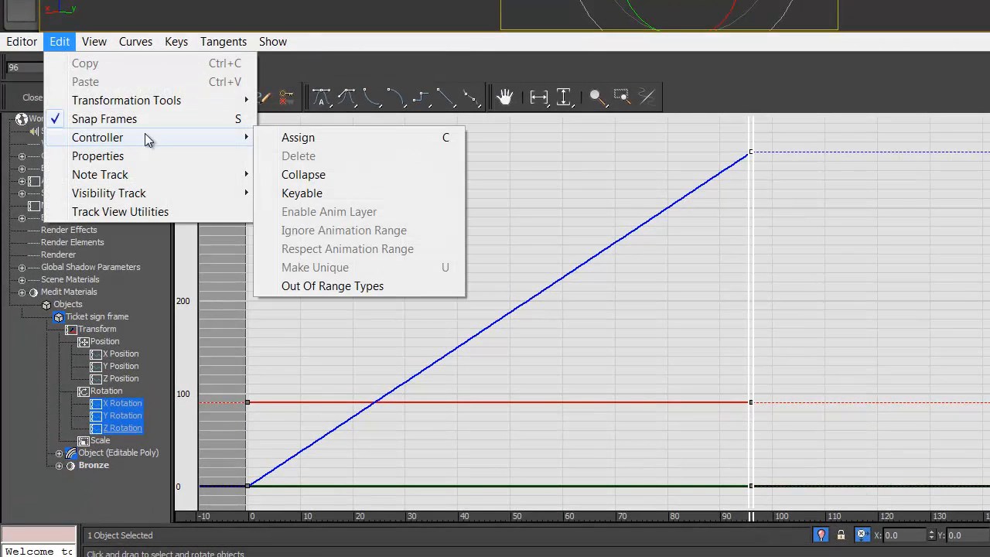
{"action": "left_click", "coordinate": [352, 288]}
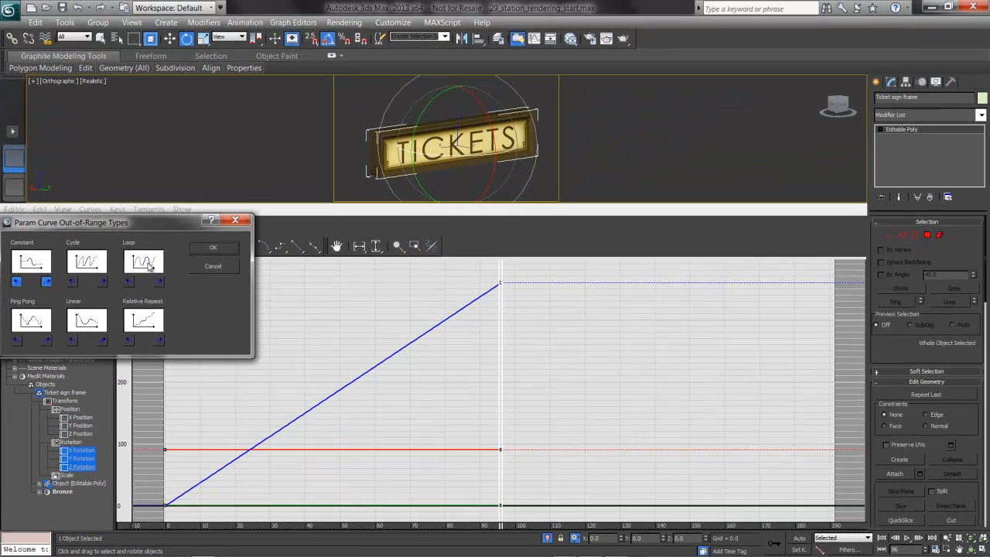
{"action": "left_click", "coordinate": [149, 264]}
{"action": "left_click", "coordinate": [211, 249]}
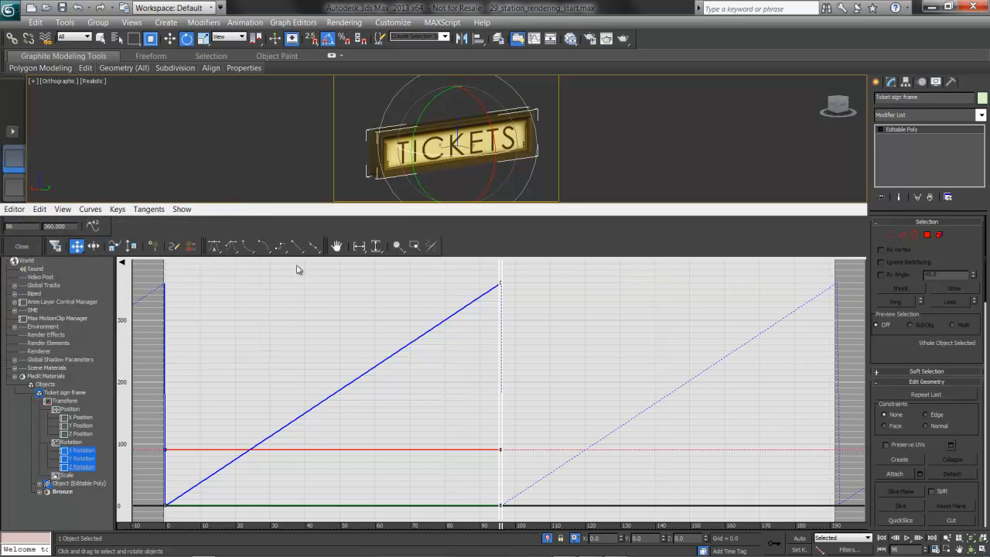
{"action": "left_click", "coordinate": [34, 246]}
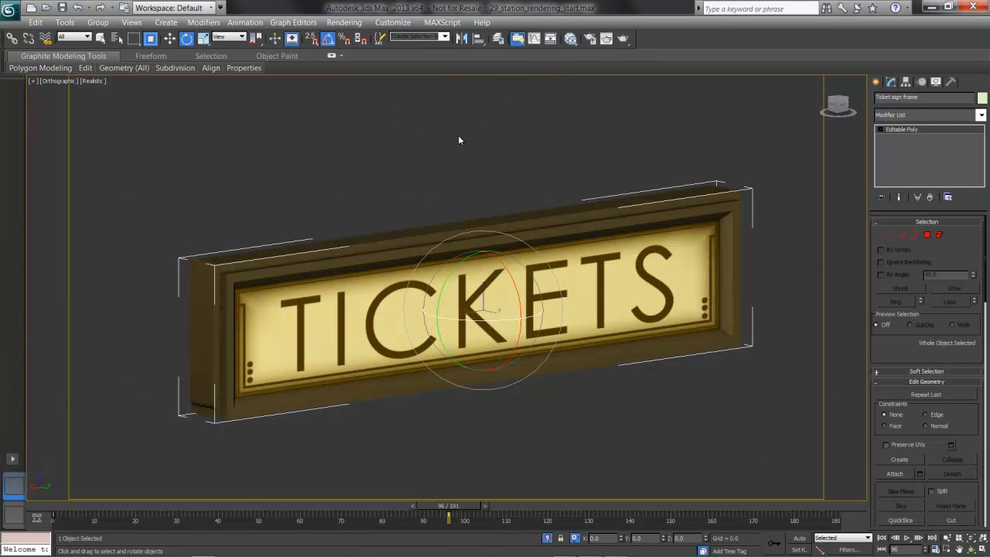
End the sign's isolation to bring back the whole station scene, and view it through the Shot002 camera.
{"action": "right_click", "coordinate": [424, 212]}
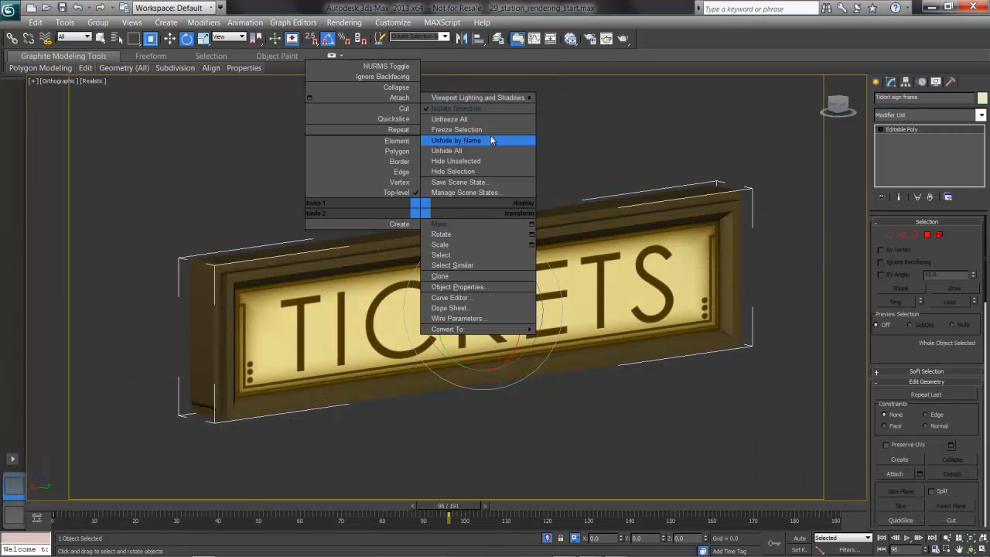
{"action": "left_click", "coordinate": [502, 115]}
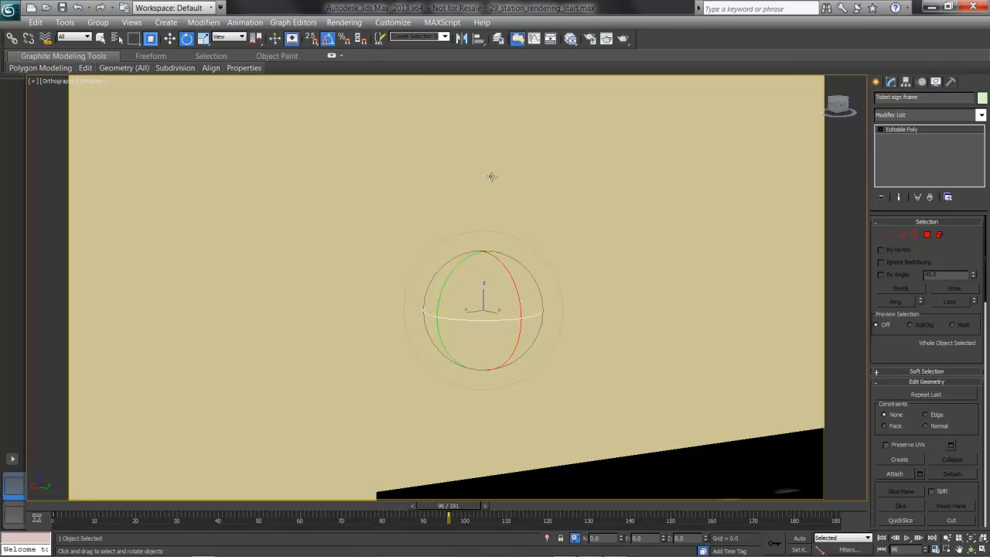
{"action": "key", "text": "c"}
{"action": "double_click", "coordinate": [439, 197]}
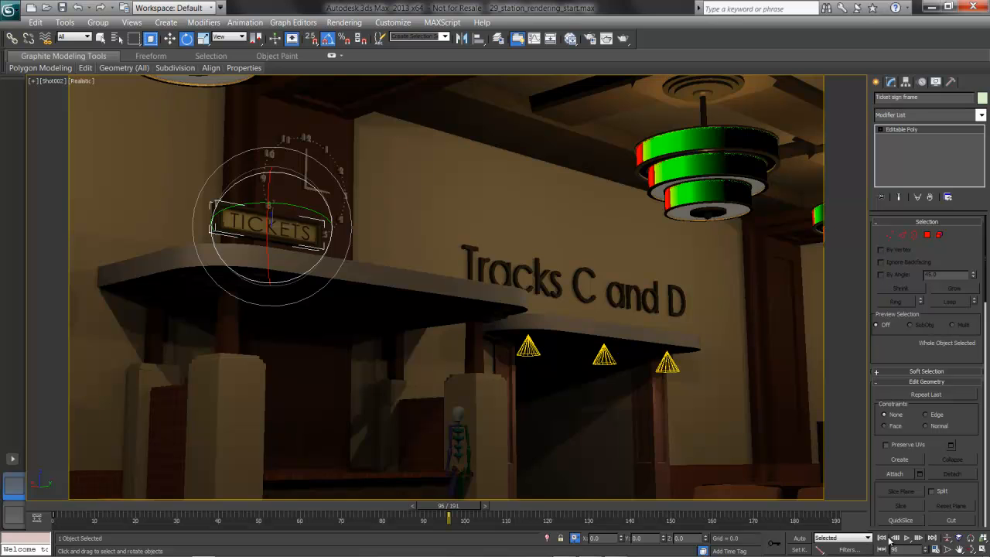
Play the animation from the first frame to check the rotating ticket sign above the booth.
{"action": "left_click", "coordinate": [882, 537]}
{"action": "left_click", "coordinate": [906, 537]}
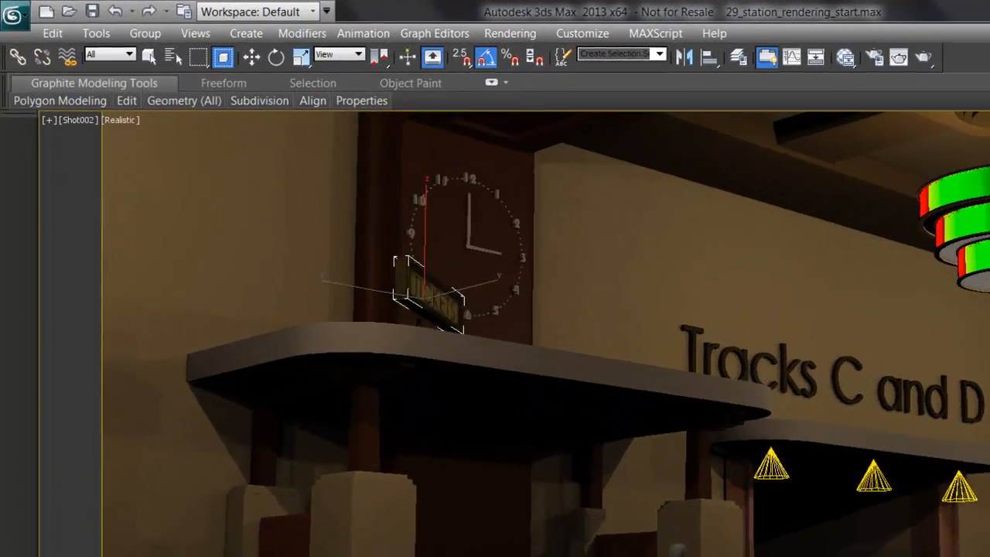
{"action": "key", "text": "e"}
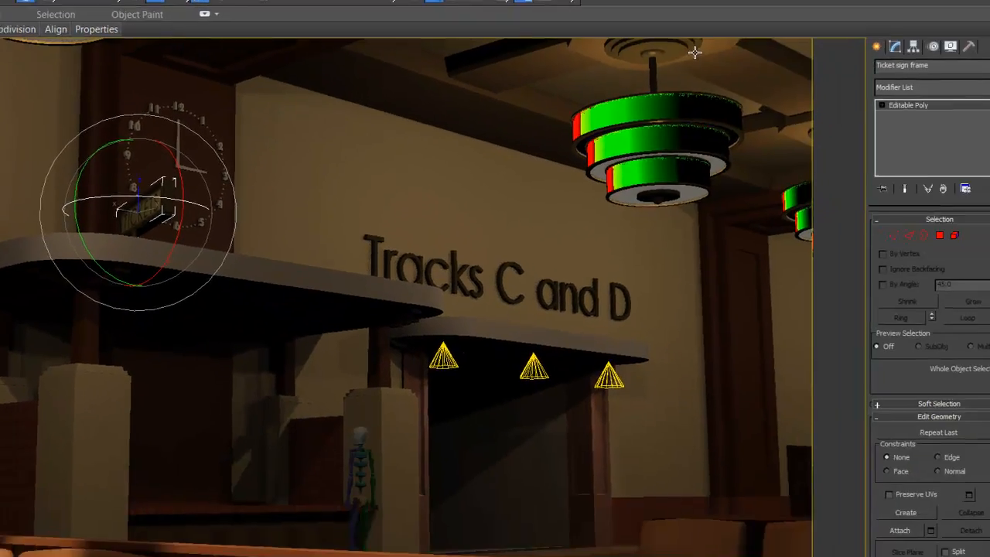
Set the render to the active time segment and its output to a QuickTime movie named station final, using MPEG-4 Video at 24 fps, Best quality.
{"action": "key", "text": "F10"}
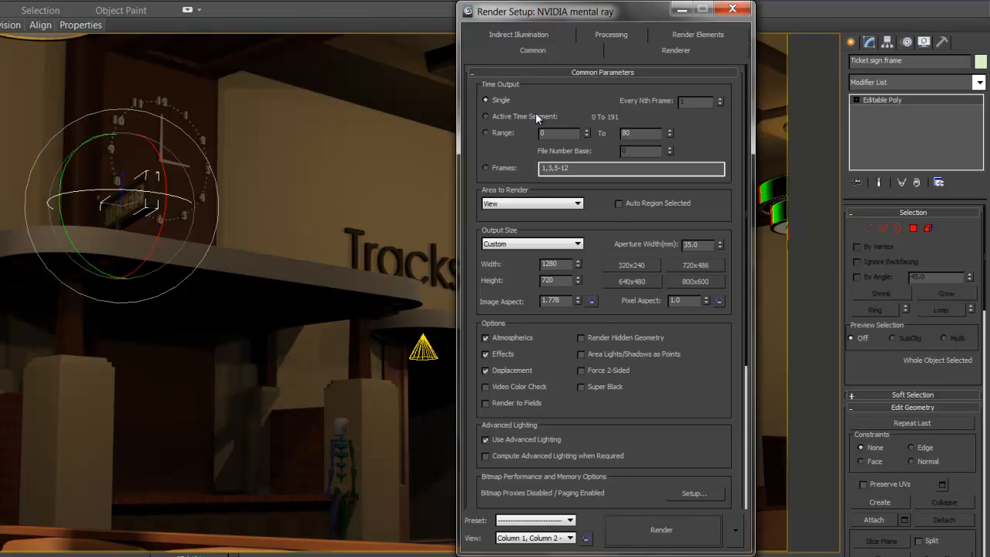
{"action": "left_click", "coordinate": [504, 115]}
{"action": "left_click_drag", "start_coordinate": [512, 274], "coordinate": [525, 130]}
{"action": "scroll", "coordinate": [526, 130], "scroll_direction": "down", "scroll_amount": 3}
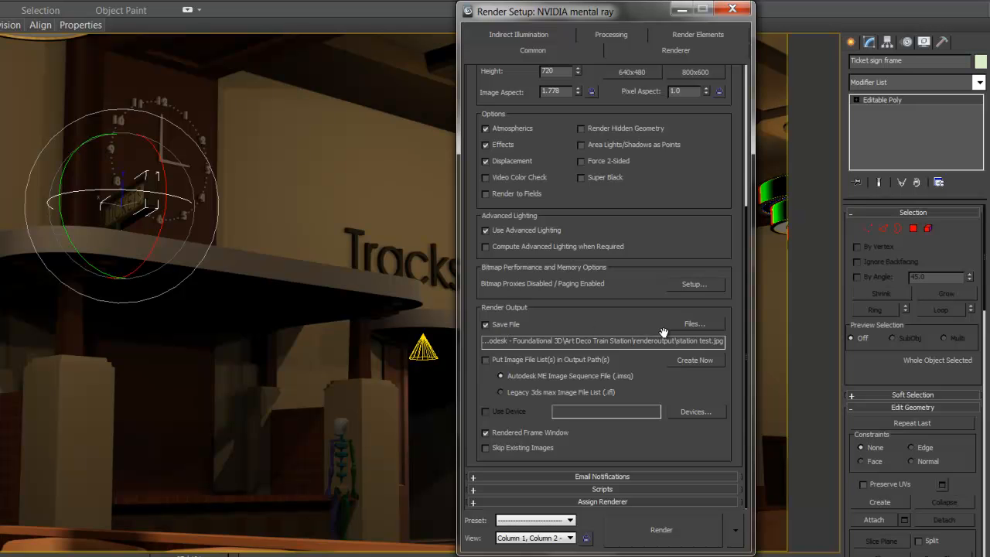
{"action": "left_click", "coordinate": [694, 323]}
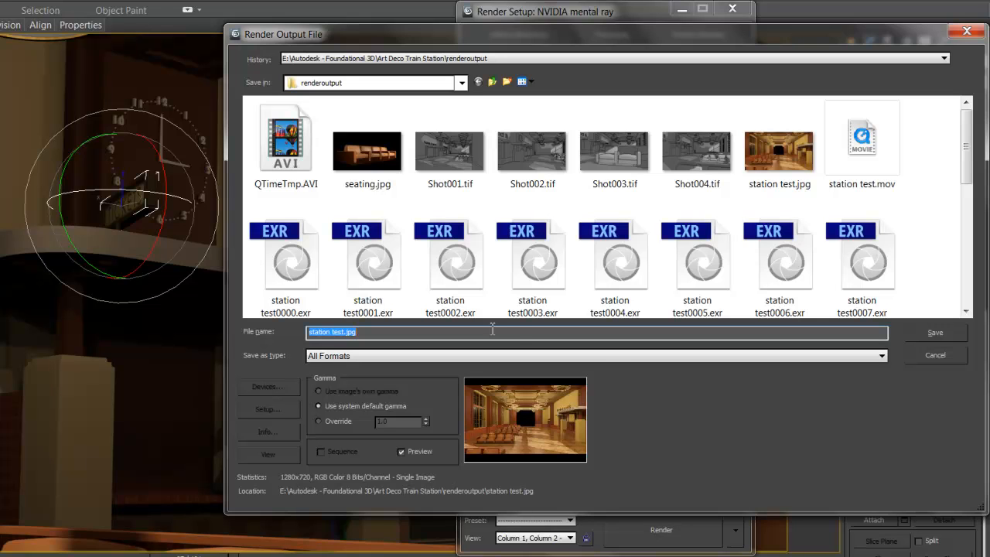
{"action": "left_click", "coordinate": [608, 356]}
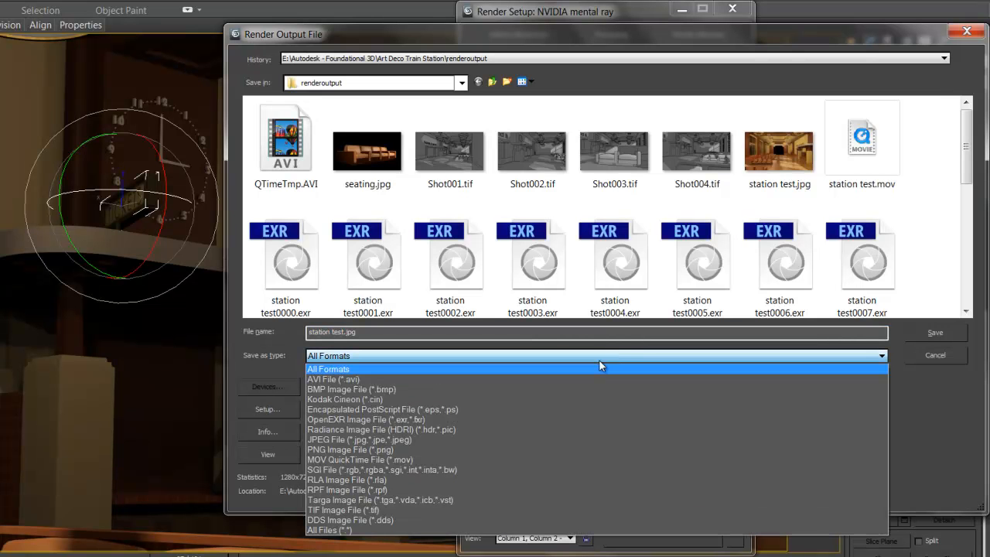
{"action": "left_click", "coordinate": [568, 459]}
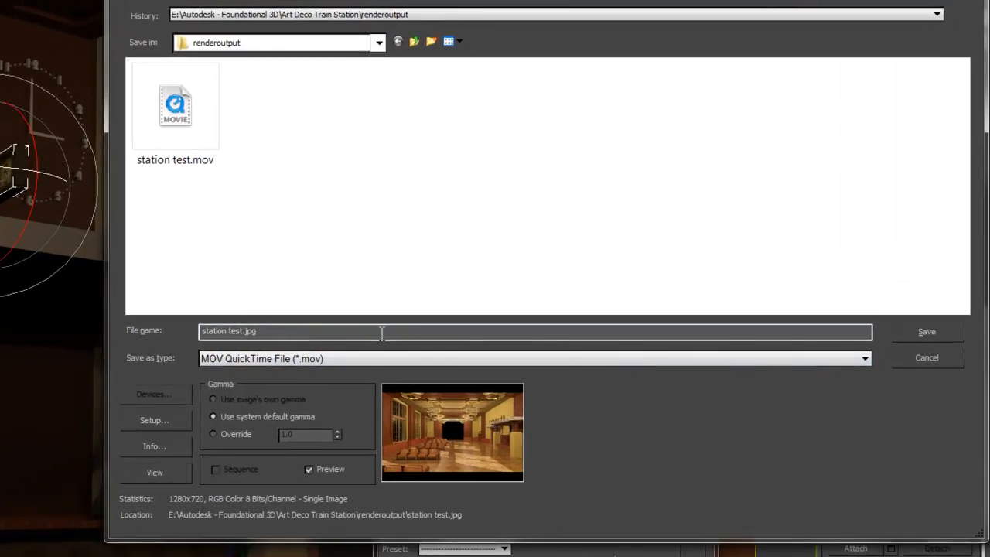
{"action": "double_click", "coordinate": [366, 331]}
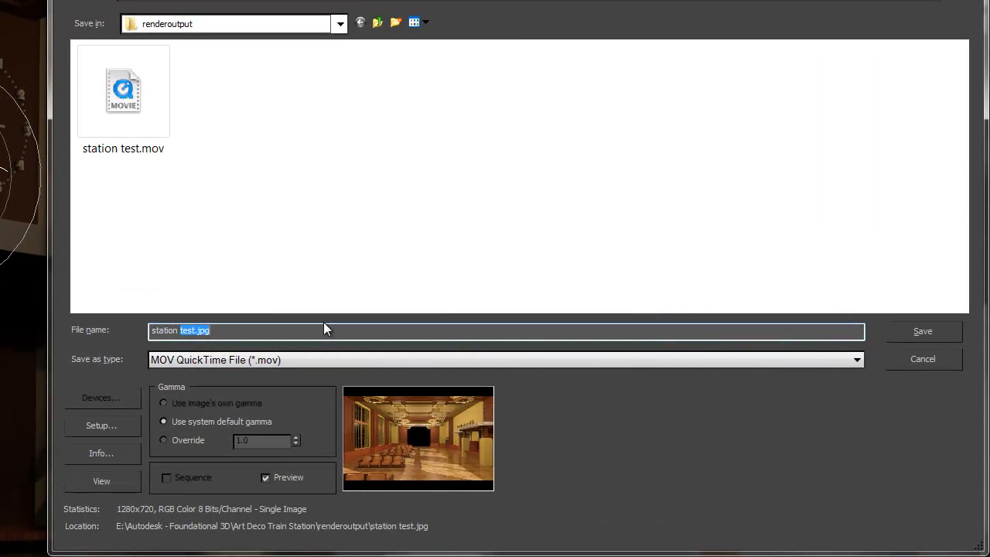
{"action": "type", "text": "final"}
{"action": "left_click", "coordinate": [913, 334]}
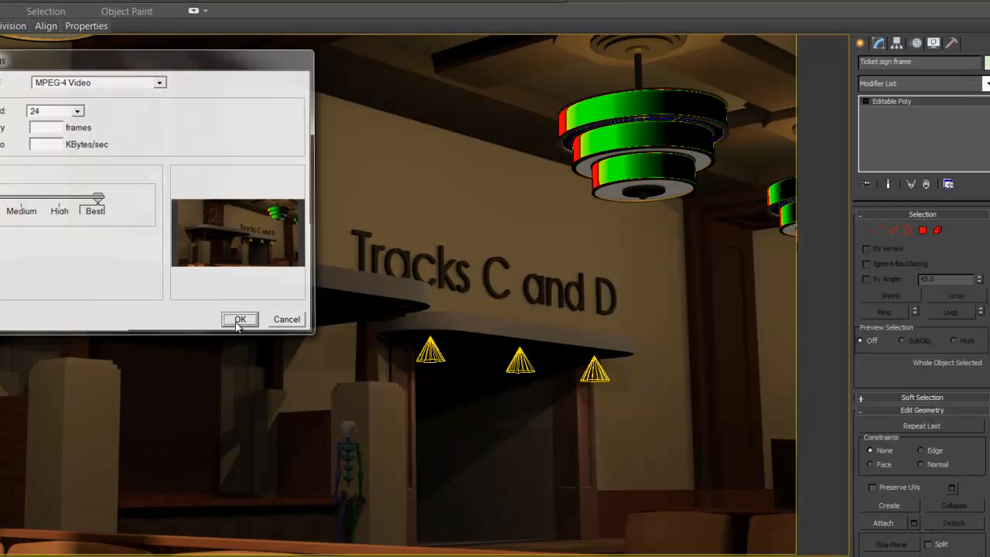
{"action": "left_click", "coordinate": [555, 436]}
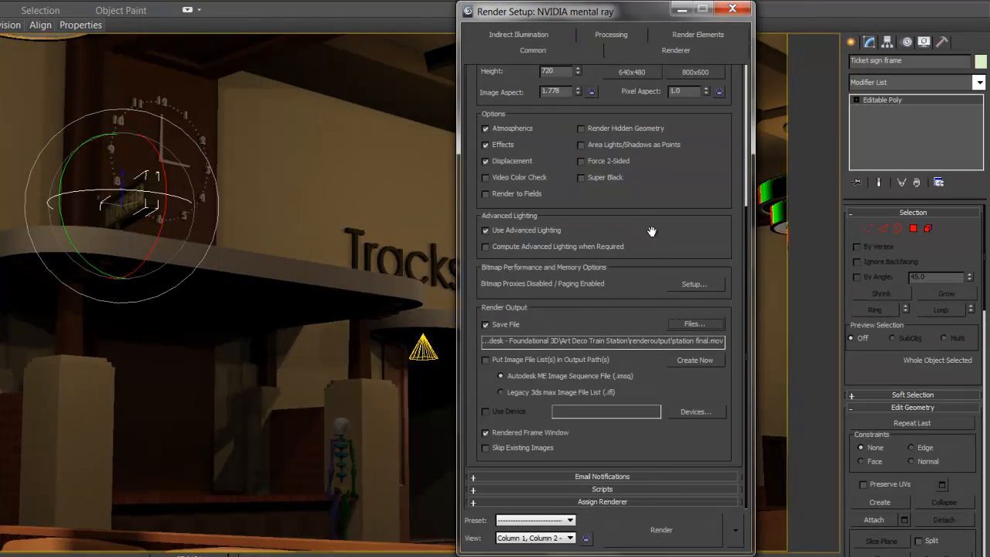
Set Final Gather to project FG points from positions along the camera path, divided into 4 segments.
{"action": "left_click", "coordinate": [545, 36]}
{"action": "left_click", "coordinate": [569, 158]}
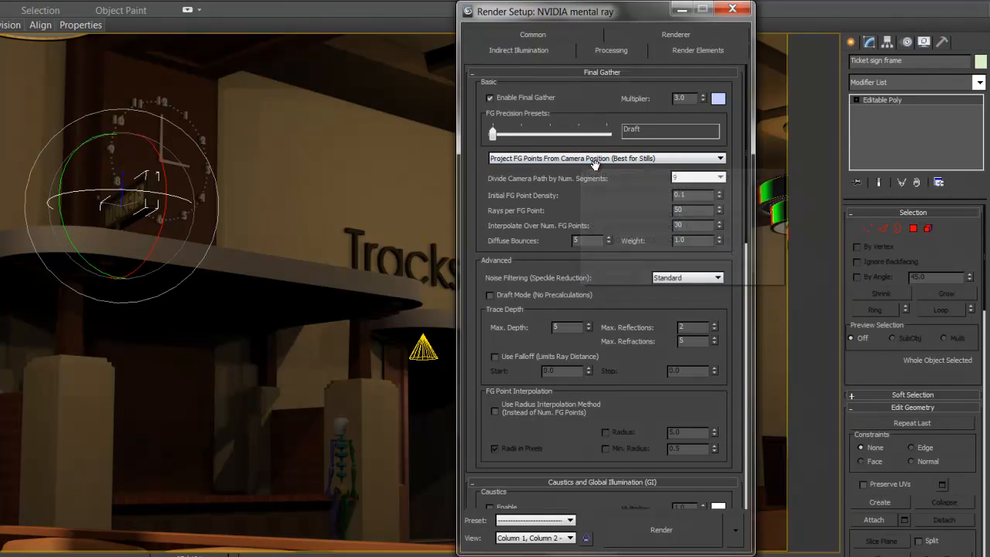
{"action": "left_click", "coordinate": [659, 158]}
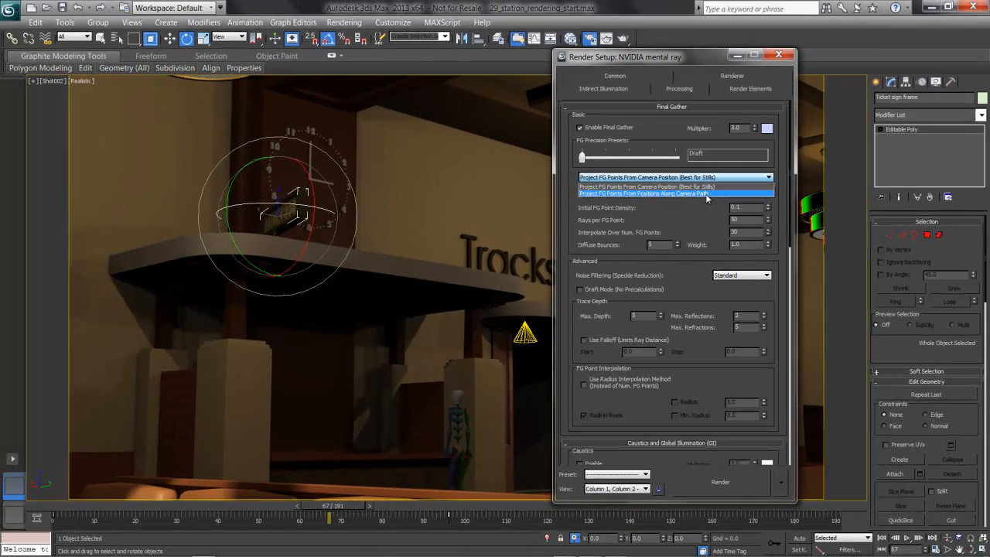
{"action": "left_click", "coordinate": [643, 179]}
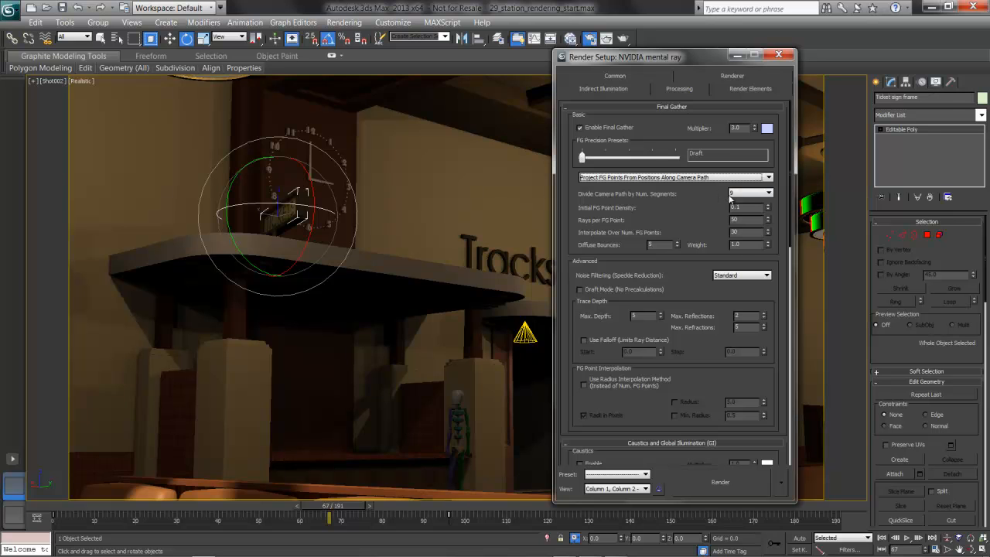
{"action": "left_click", "coordinate": [740, 194]}
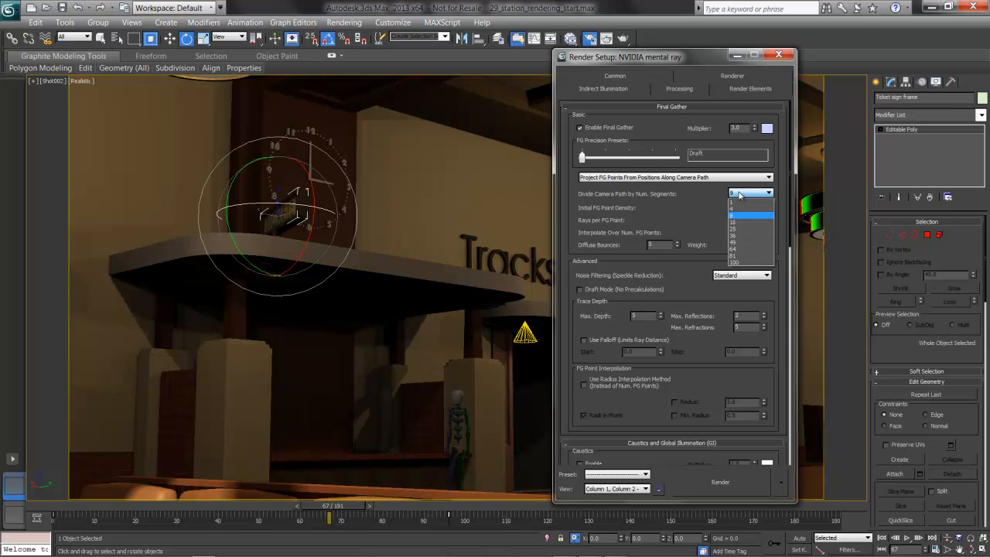
{"action": "left_click", "coordinate": [736, 208]}
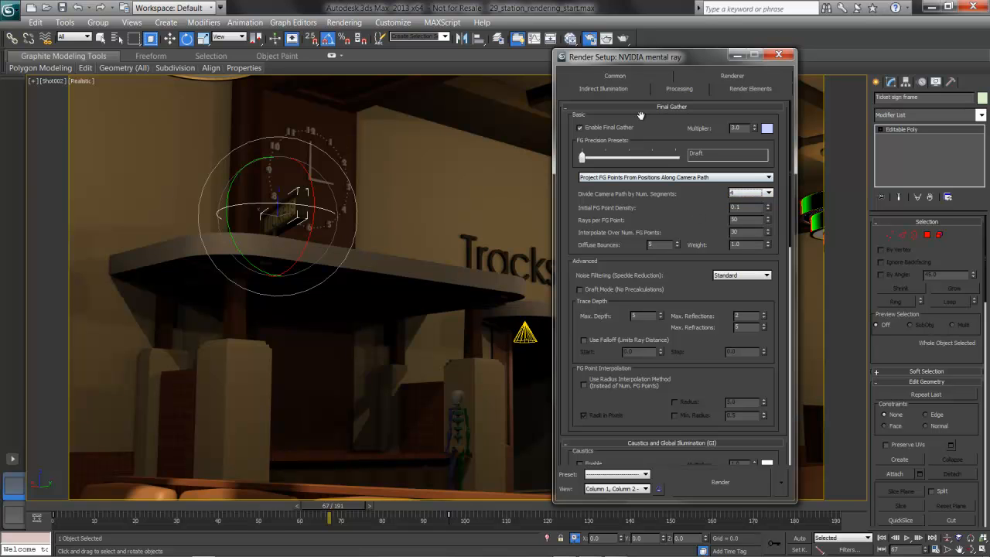
Switch the viewport to the Shot001 camera and start rendering the animation.
{"action": "left_click", "coordinate": [636, 79]}
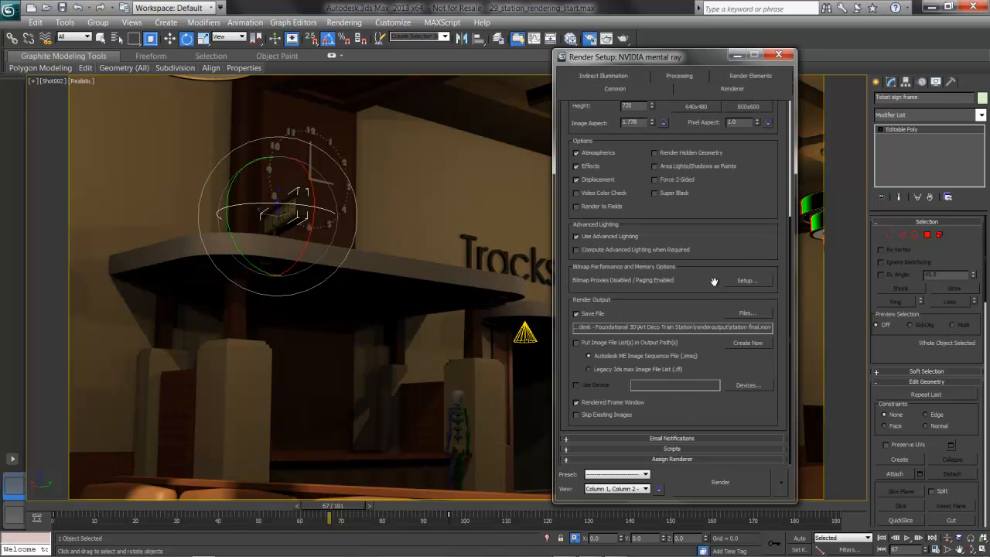
{"action": "left_click_drag", "start_coordinate": [722, 259], "coordinate": [734, 385]}
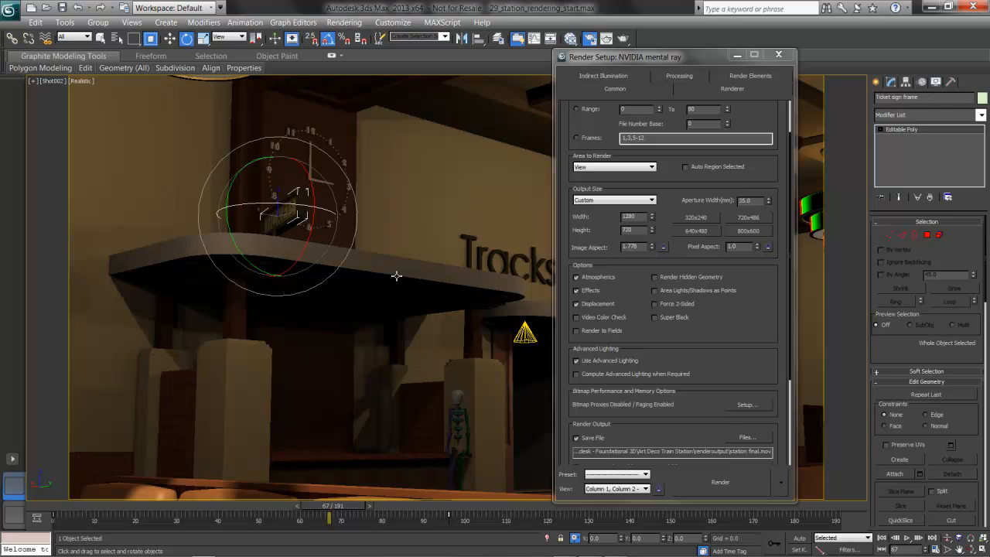
{"action": "left_click", "coordinate": [52, 82]}
{"action": "mouse_move", "coordinate": [104, 96]}
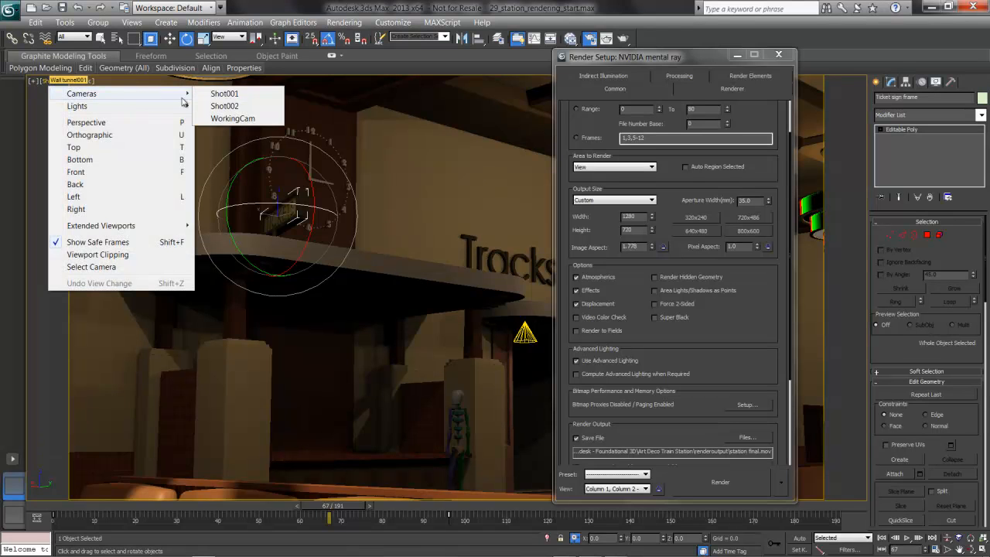
{"action": "left_click", "coordinate": [215, 95]}
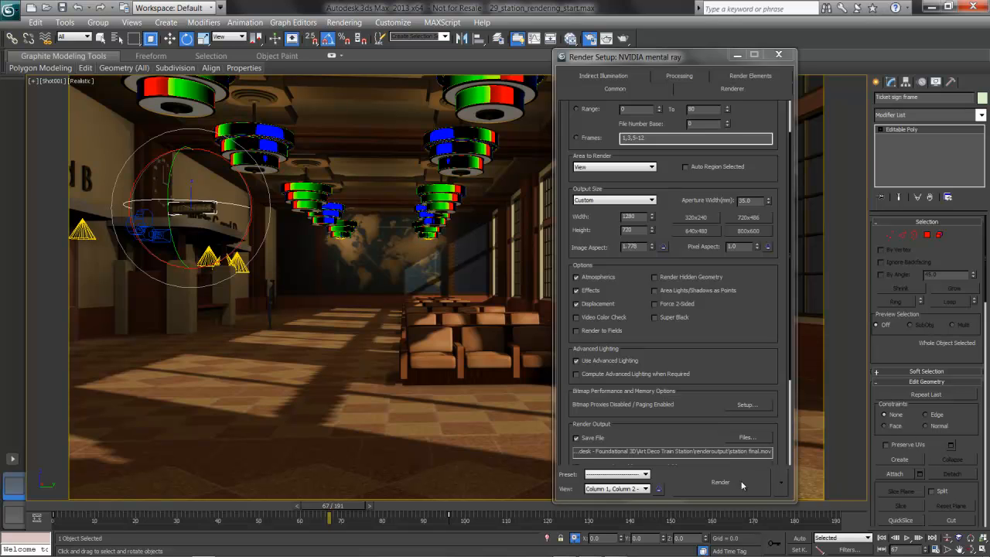
{"action": "key", "text": "shift+q"}
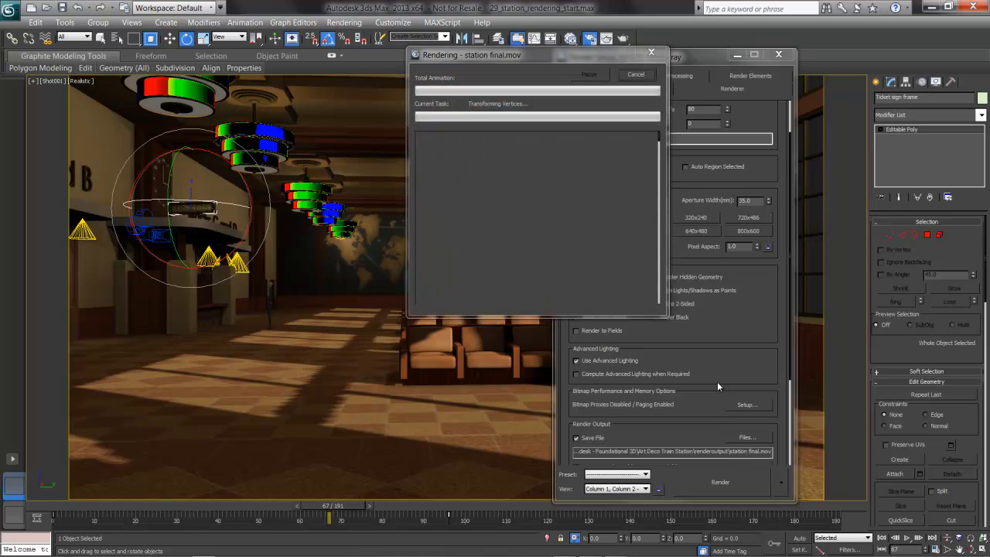